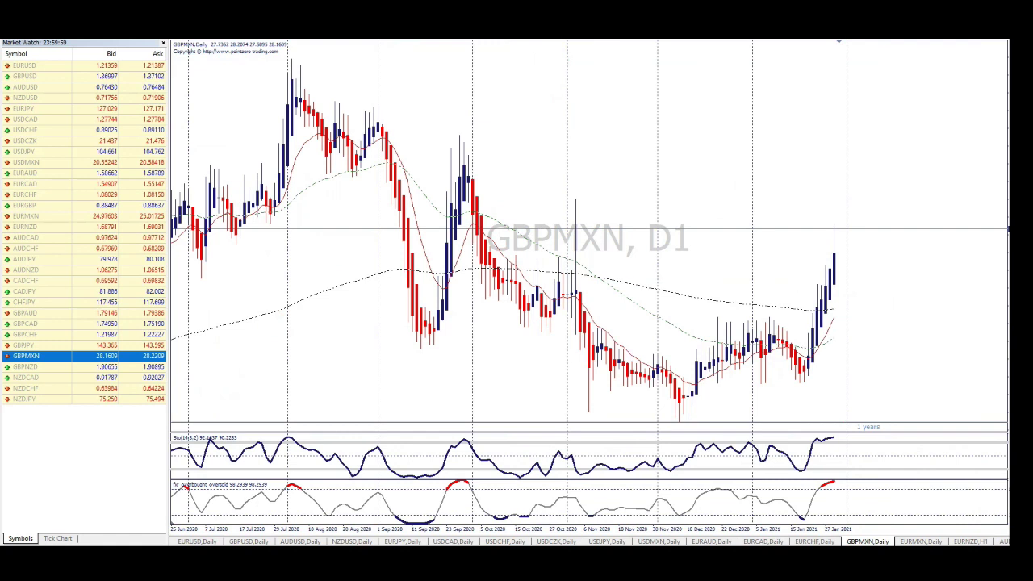
# Drag the GBPMXN daily pane's lower border up to compress its candles above the indicator panes
pyautogui.moveTo(991, 139); pyautogui.dragTo(946, 243)
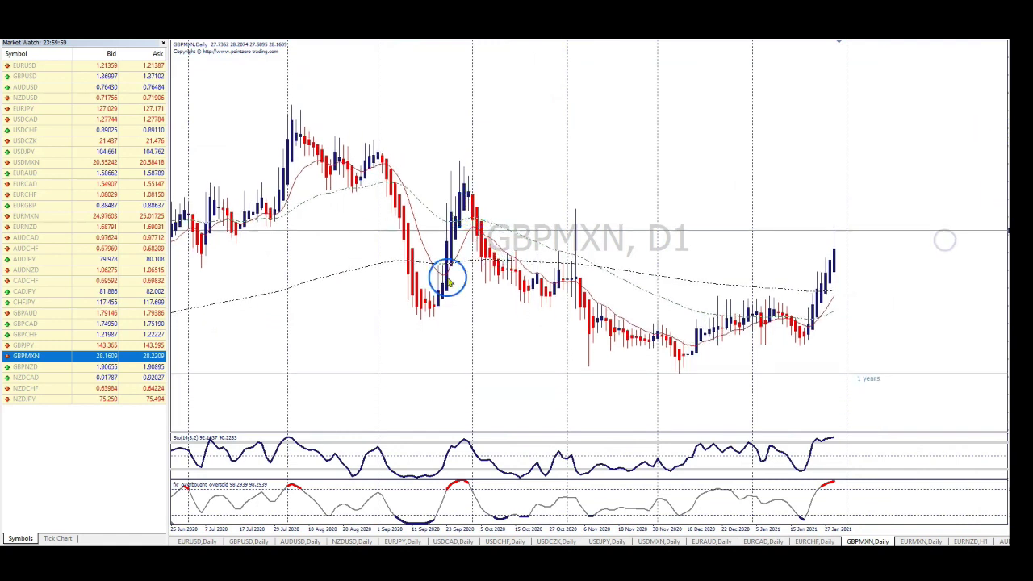
# Load GBPNZD from Market Watch onto the chart and hide the symbol list
pyautogui.click(37, 367)
pyautogui.moveTo(263, 302); pyautogui.dragTo(268, 298)
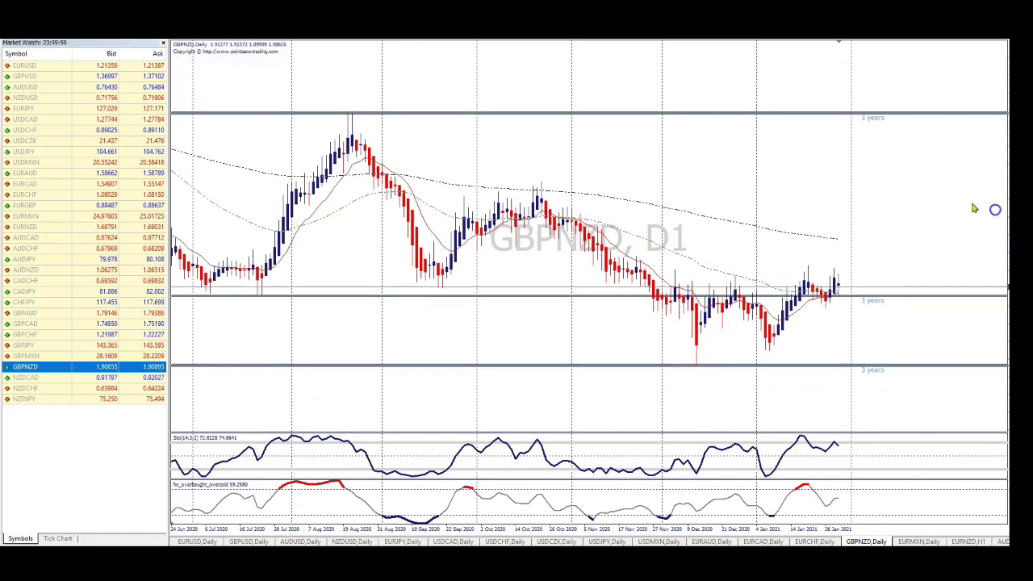
pyautogui.click(161, 43)
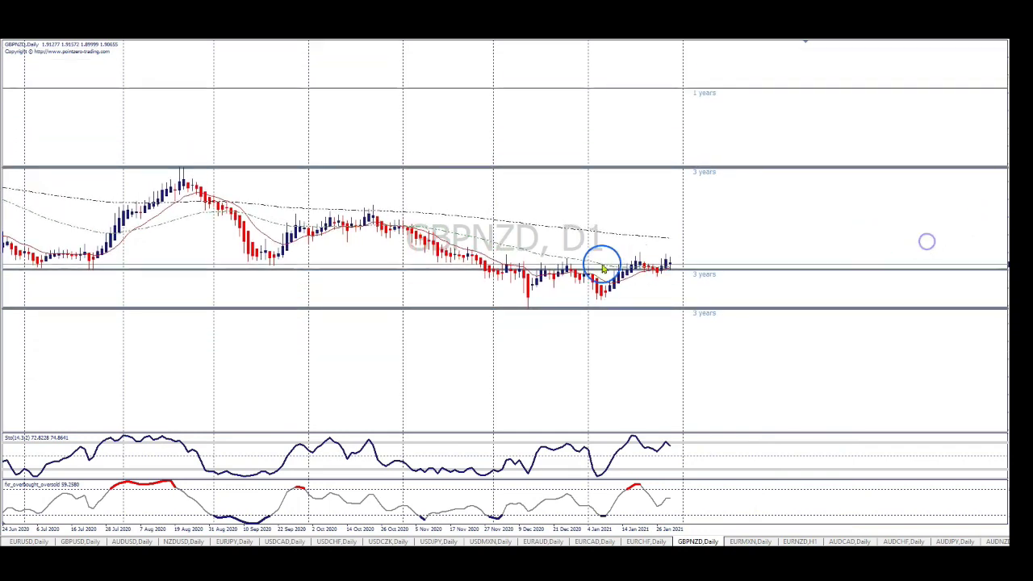
# Scroll the GBPNZD daily chart back through its recent price history
pyautogui.hscroll(-5, 436, 232)
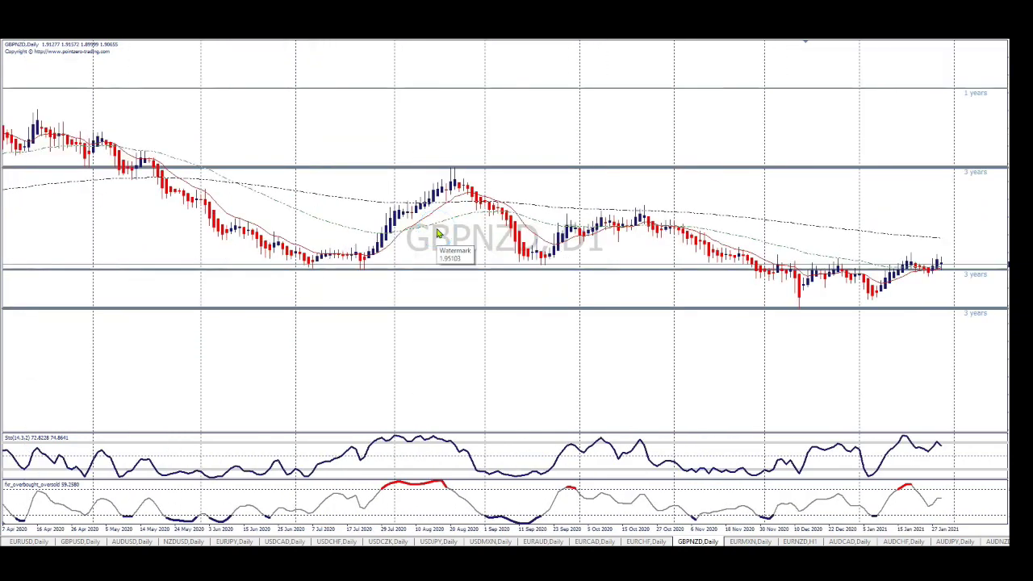
pyautogui.click(456, 239)
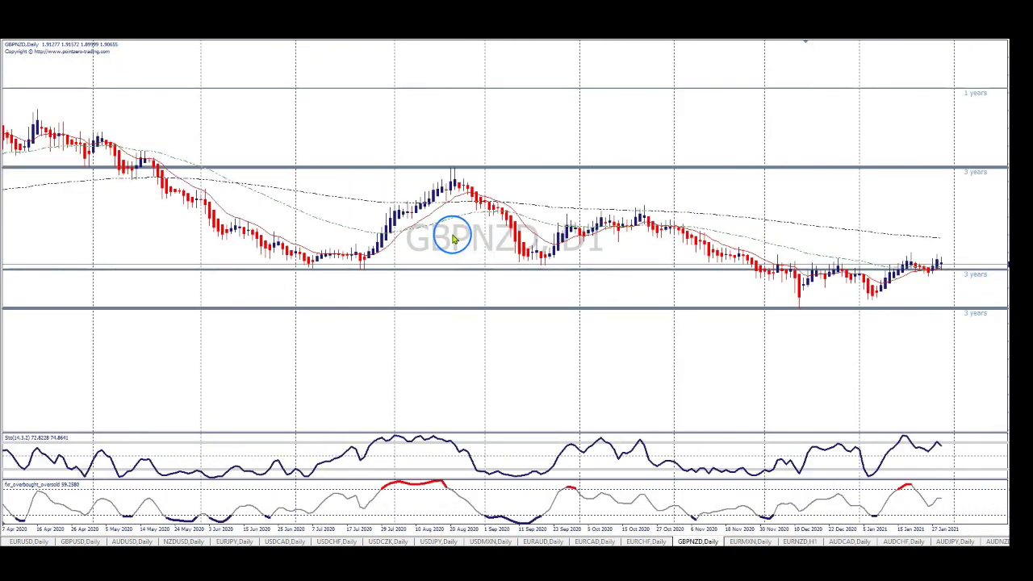
pyautogui.click(462, 234)
pyautogui.click(458, 216)
pyautogui.click(461, 217)
pyautogui.moveTo(358, 215); pyautogui.dragTo(501, 244)
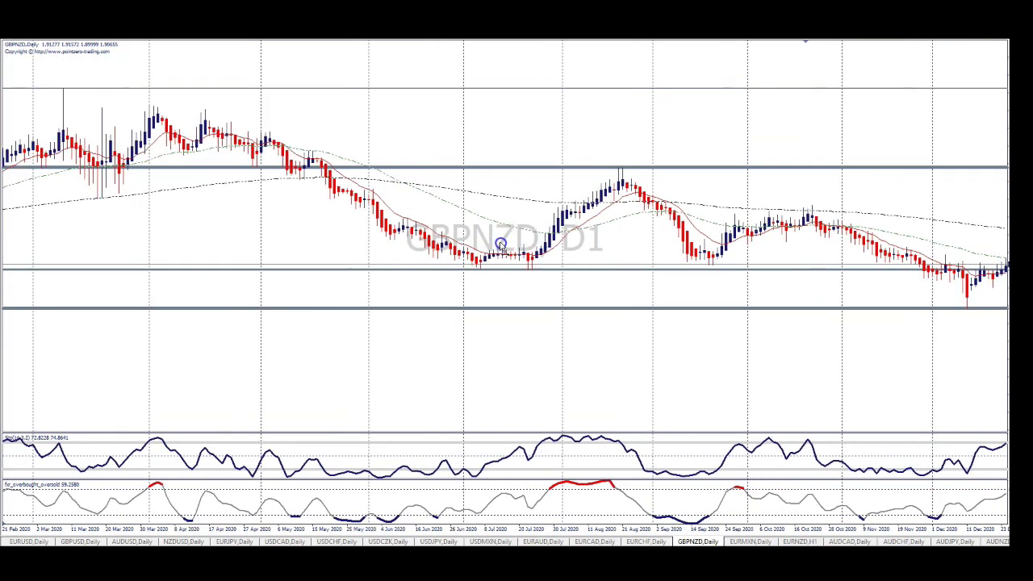
pyautogui.moveTo(501, 245); pyautogui.dragTo(411, 239)
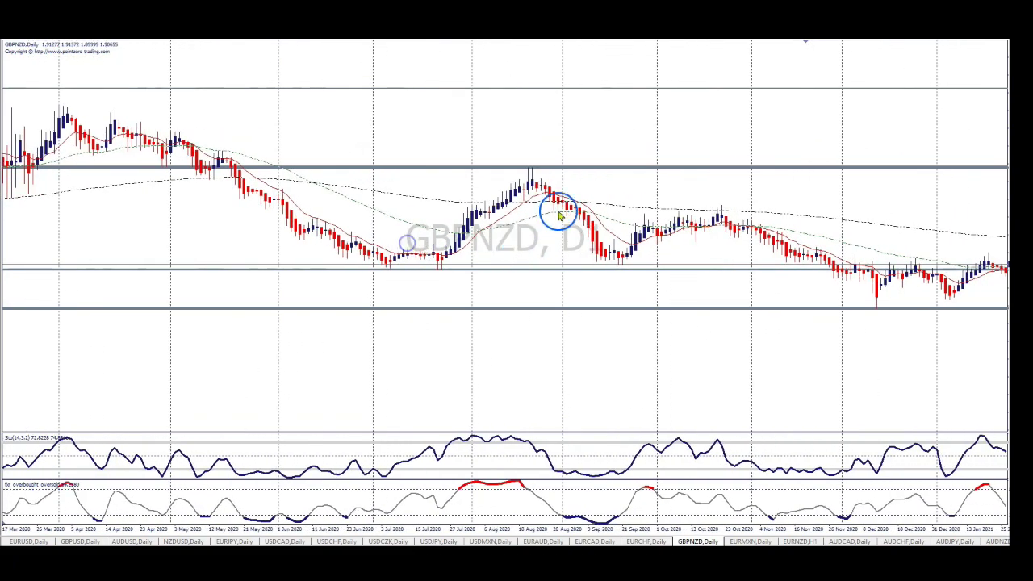
pyautogui.moveTo(626, 185); pyautogui.dragTo(473, 154)
pyautogui.moveTo(657, 189); pyautogui.dragTo(637, 205)
# Drag the GBPNZD chart further back from early 2020 to April 2019
pyautogui.moveTo(512, 191); pyautogui.dragTo(650, 223)
pyautogui.moveTo(363, 196)
pyautogui.mouseDown()
pyautogui.moveTo(420, 212)
pyautogui.moveTo(406, 223)
pyautogui.moveTo(460, 230)
pyautogui.mouseUp()
pyautogui.moveTo(335, 227); pyautogui.dragTo(501, 240)
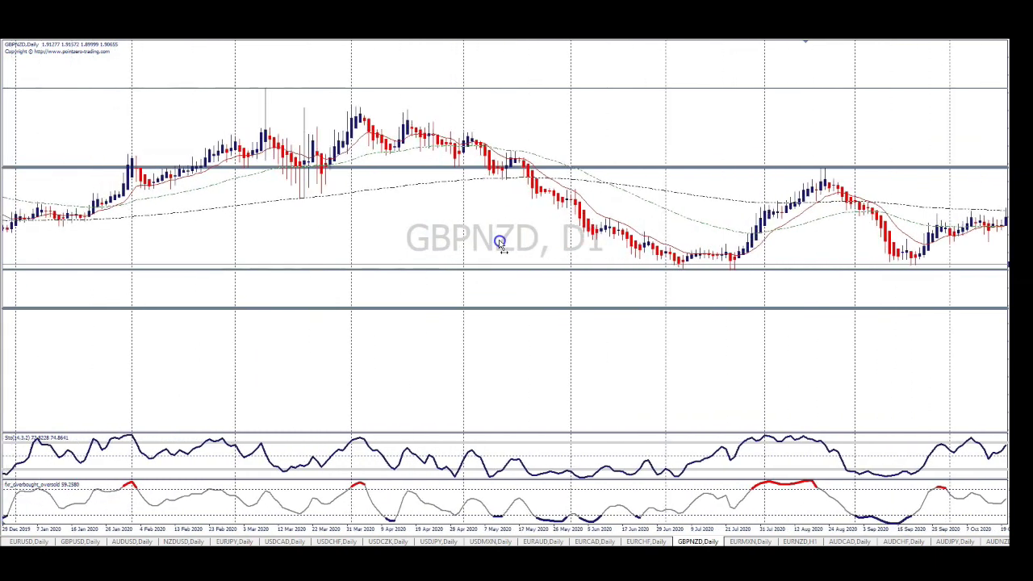
pyautogui.moveTo(328, 228); pyautogui.dragTo(468, 238)
pyautogui.moveTo(364, 244); pyautogui.dragTo(538, 259)
pyautogui.moveTo(273, 248); pyautogui.dragTo(380, 251)
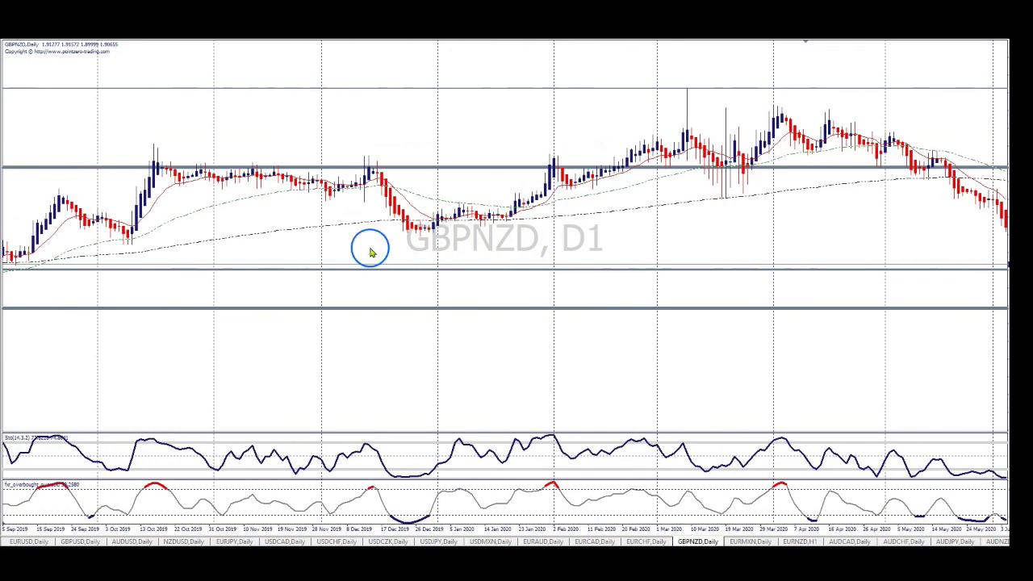
pyautogui.moveTo(284, 217); pyautogui.dragTo(400, 234)
pyautogui.moveTo(295, 259); pyautogui.dragTo(465, 259)
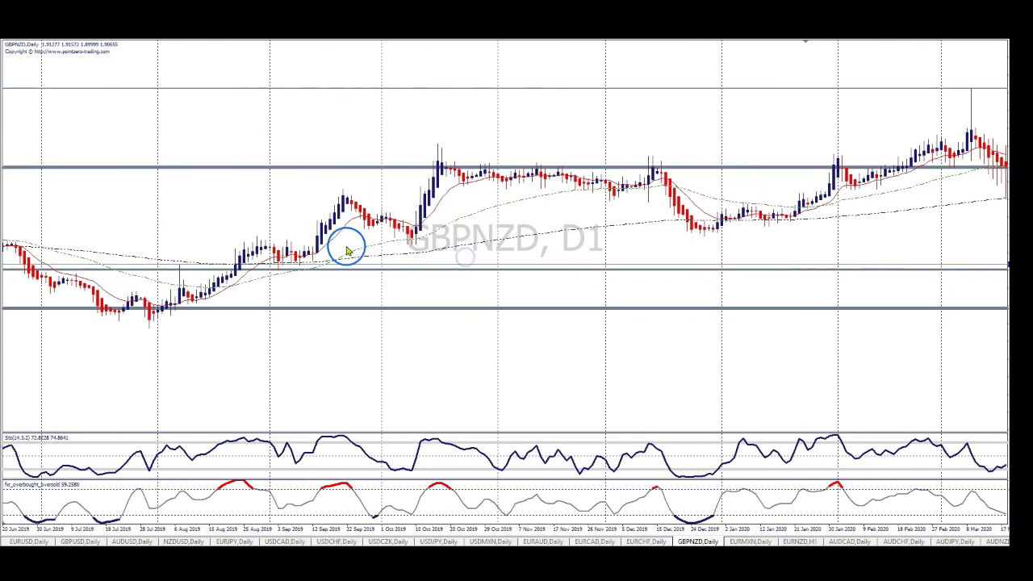
pyautogui.moveTo(319, 216); pyautogui.dragTo(377, 213)
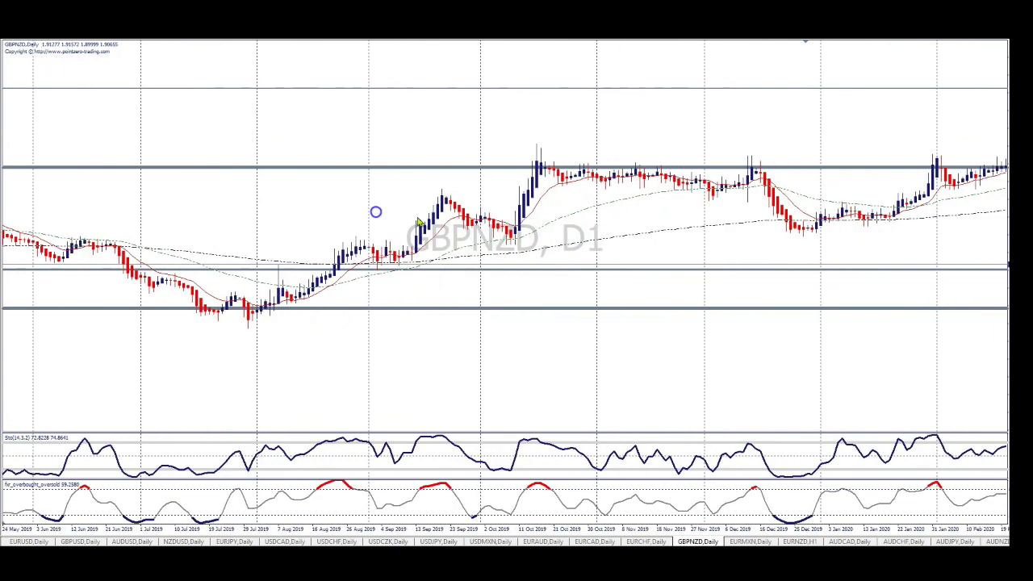
# Drag the chart forward from March 2020 to the latest January 2021 bars
pyautogui.moveTo(619, 234); pyautogui.dragTo(434, 205)
pyautogui.moveTo(711, 235); pyautogui.dragTo(529, 234)
pyautogui.moveTo(798, 272); pyautogui.dragTo(625, 239)
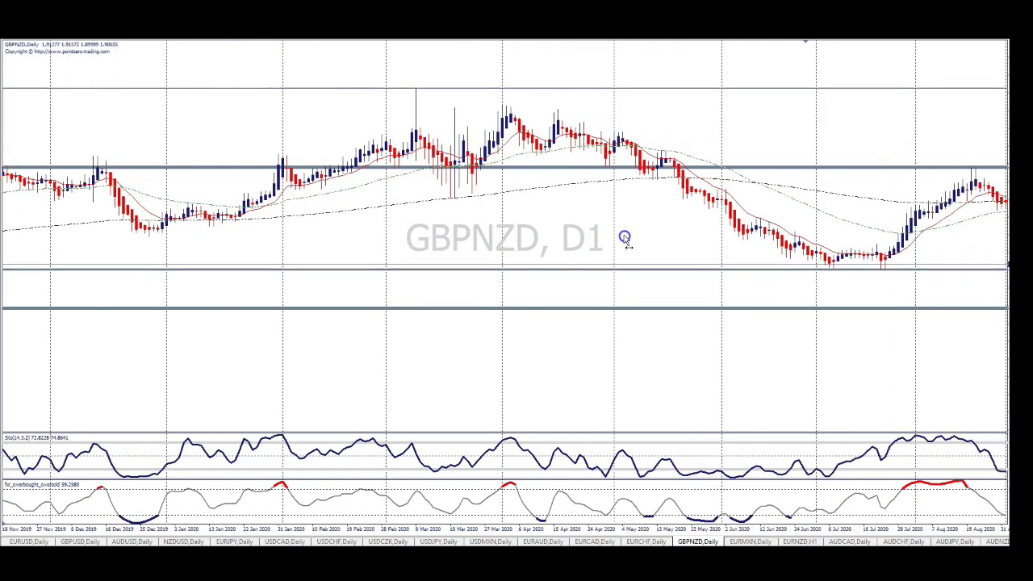
pyautogui.moveTo(667, 239); pyautogui.dragTo(501, 247)
pyautogui.moveTo(783, 260); pyautogui.dragTo(655, 253)
pyautogui.moveTo(830, 266); pyautogui.dragTo(683, 266)
pyautogui.moveTo(750, 261); pyautogui.dragTo(595, 242)
pyautogui.moveTo(729, 237); pyautogui.dragTo(676, 228)
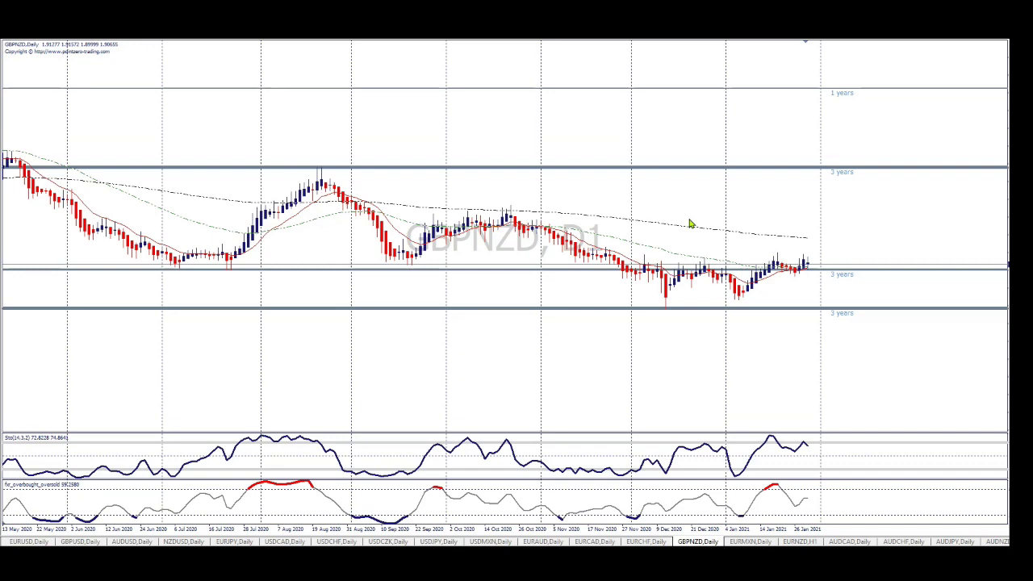
pyautogui.scroll(5, 544, 268)
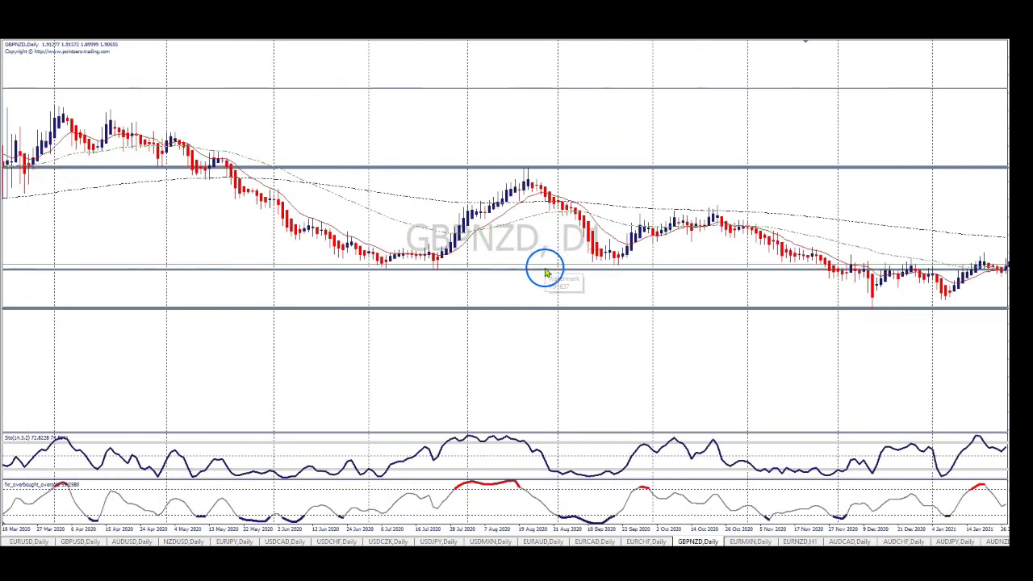
pyautogui.scroll(5, 653, 233)
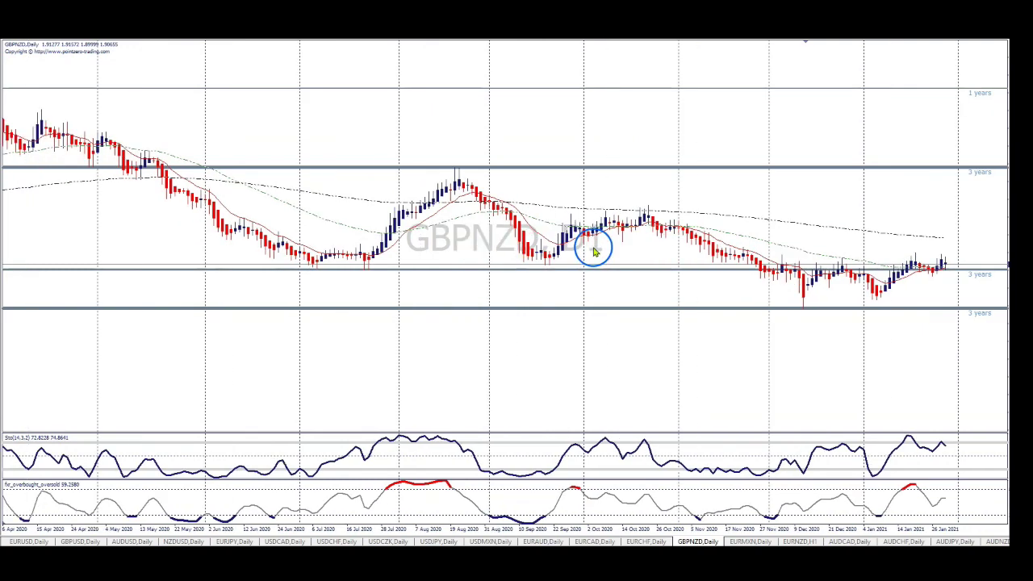
pyautogui.scroll(10, 594, 254)
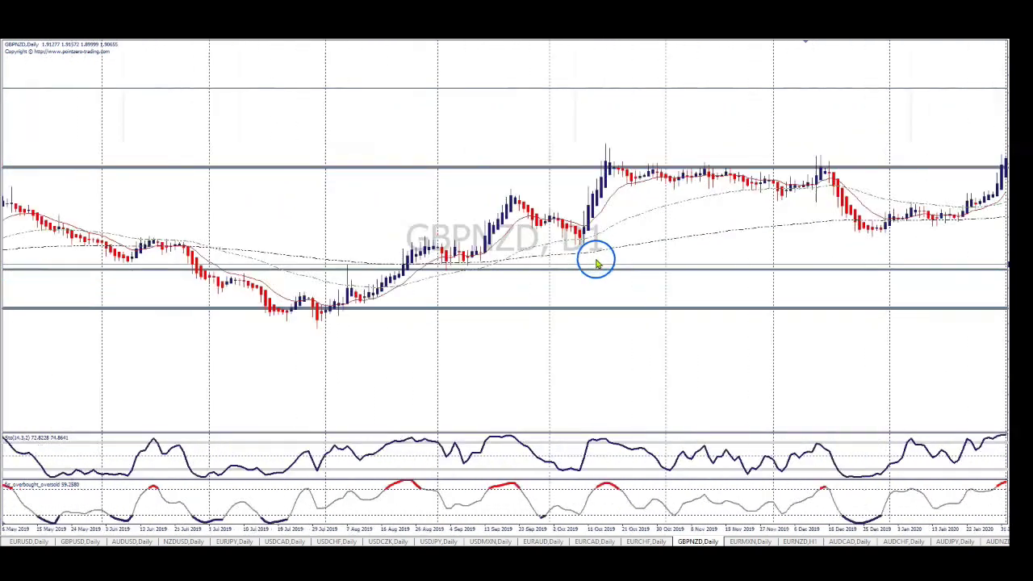
pyautogui.scroll(-8, 602, 285)
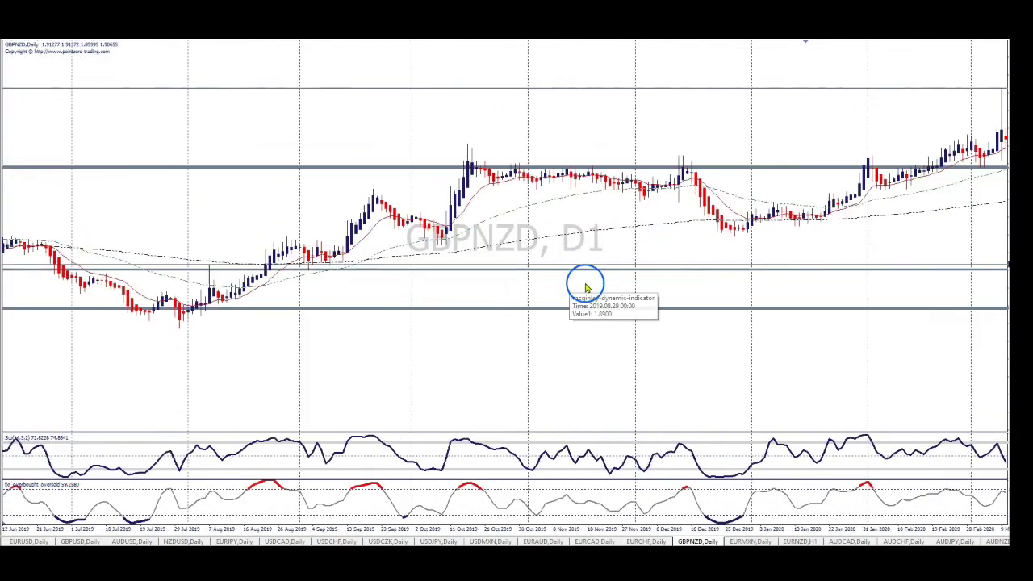
pyautogui.scroll(-6, 602, 285)
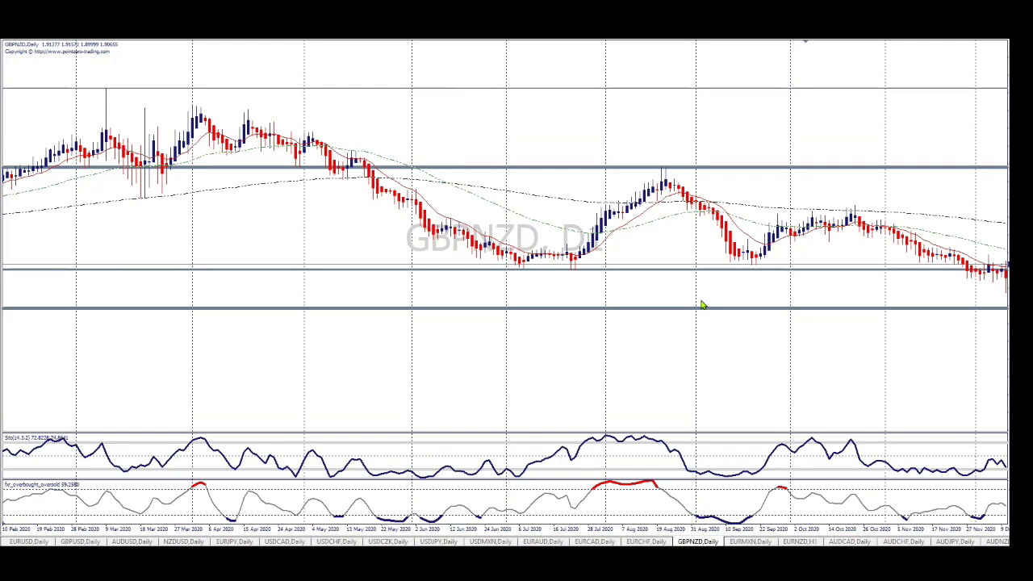
pyautogui.moveTo(611, 215); pyautogui.dragTo(505, 235)
pyautogui.scroll(-15, 484, 237)
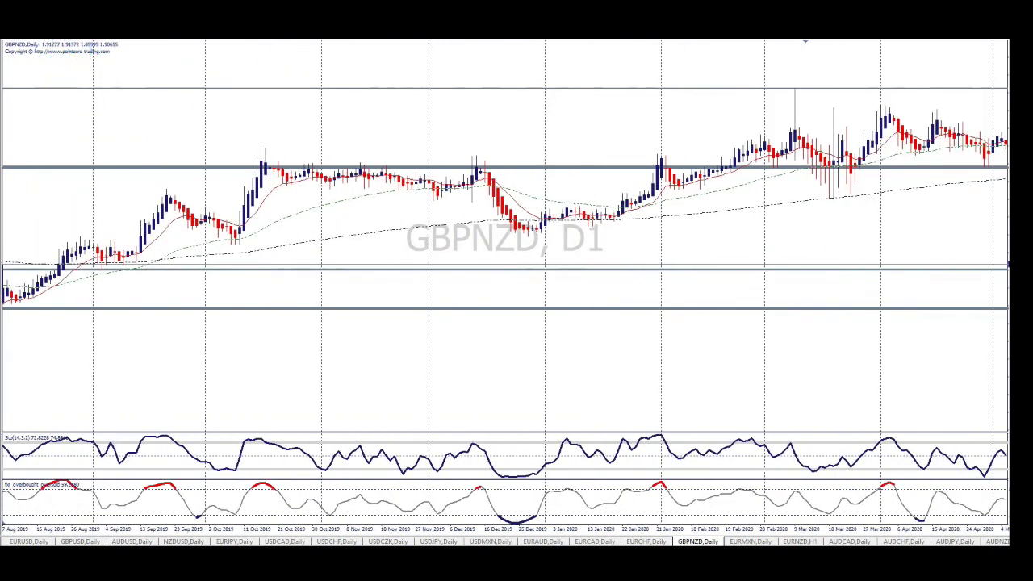
# Reopen Market Watch with Ctrl+M, load EURCAD daily onto the chart, and close the list
pyautogui.hotkey('ctrl', 'm')
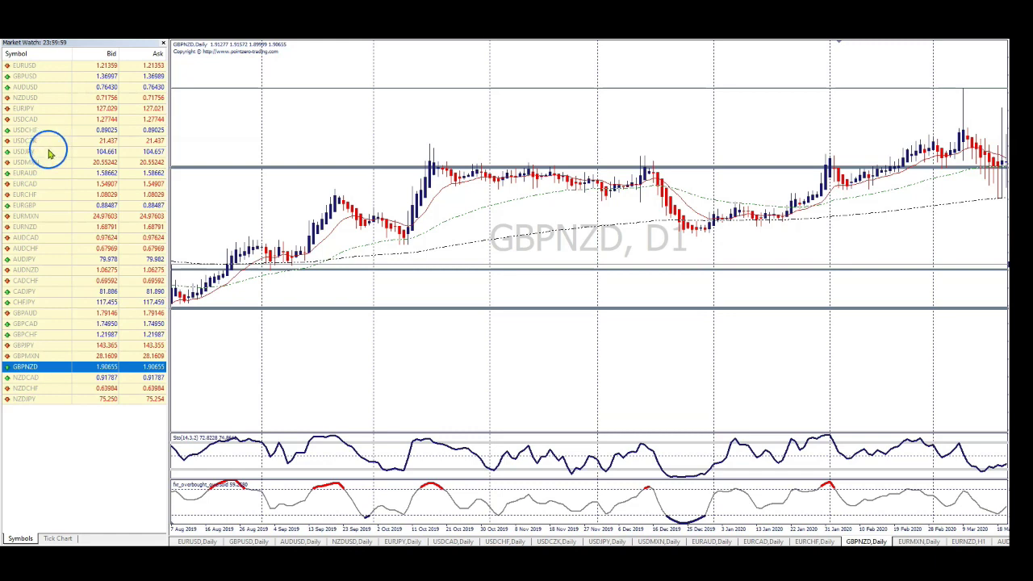
pyautogui.click(37, 186)
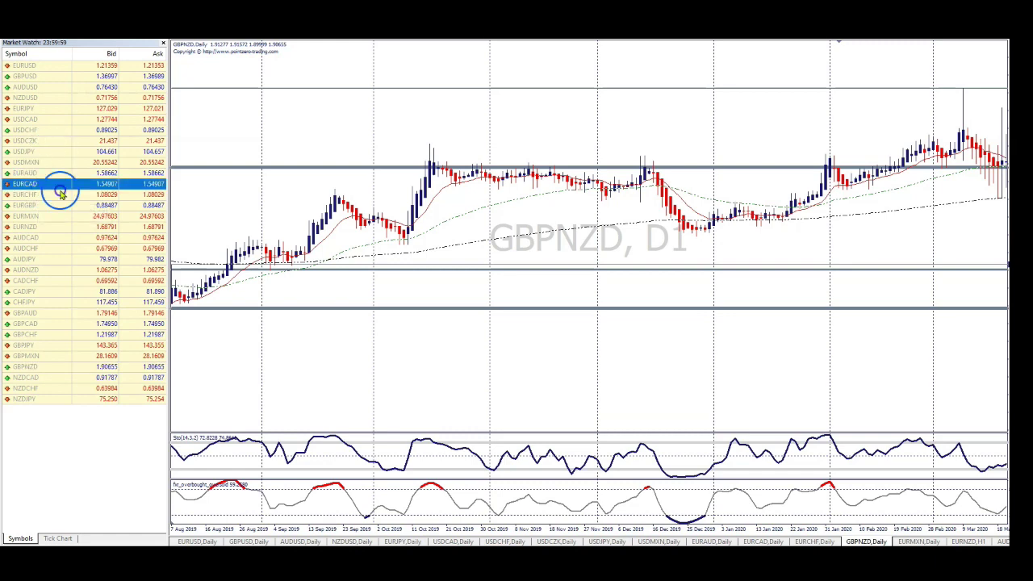
pyautogui.click(164, 42)
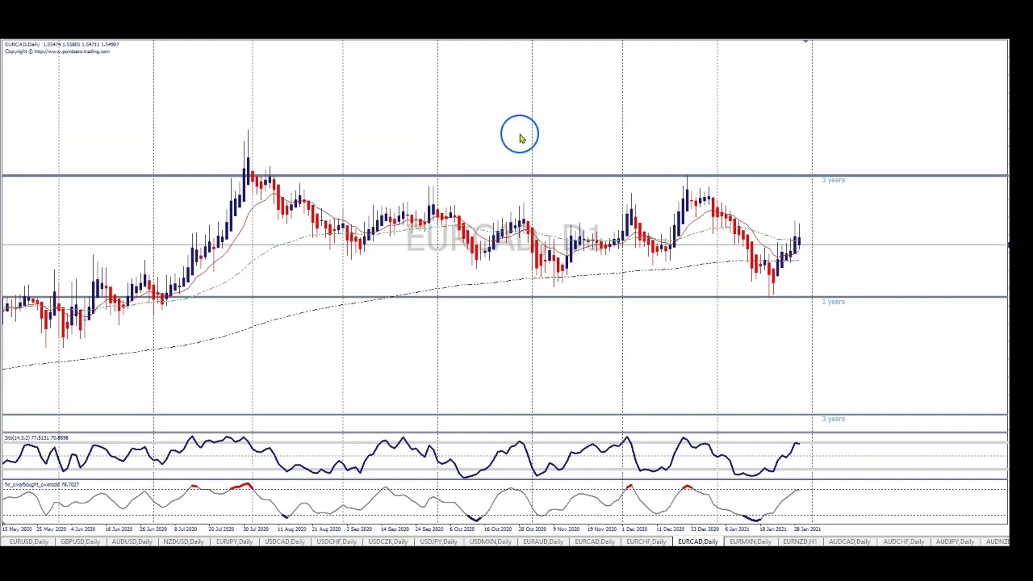
# Scroll the EURCAD daily chart back to 2019 and place a vertical line on it
pyautogui.hscroll(-3, 551, 134)
pyautogui.hscroll(-10, 532, 157)
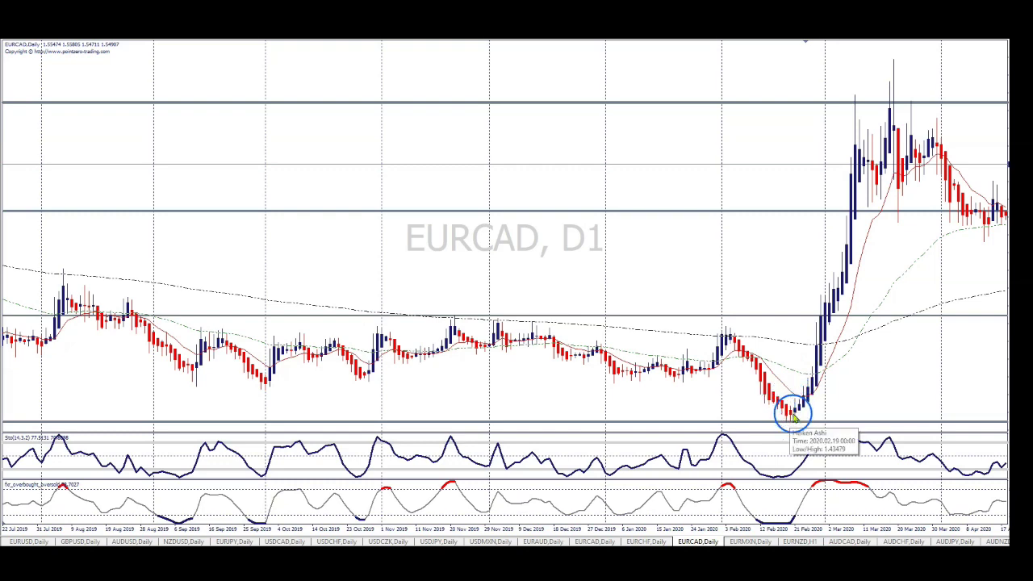
pyautogui.moveTo(771, 416)
pyautogui.scroll(-5, 771, 416)
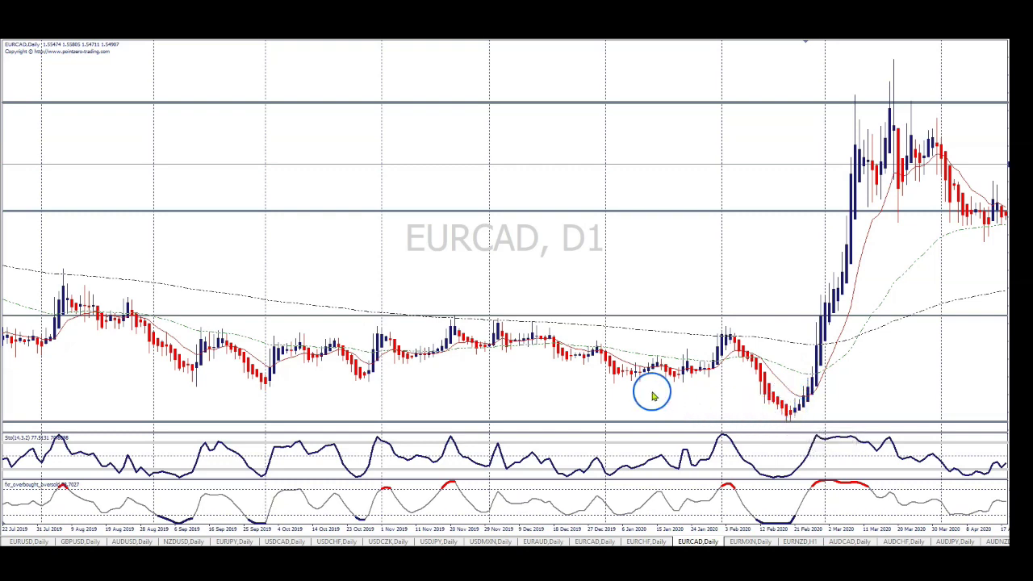
pyautogui.scroll(10, 562, 270)
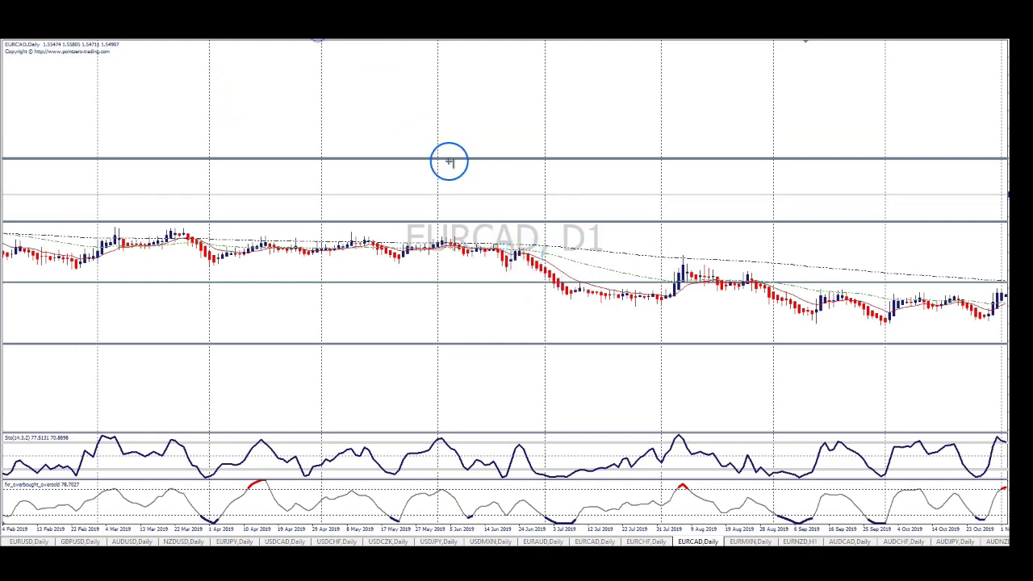
pyautogui.click(524, 121)
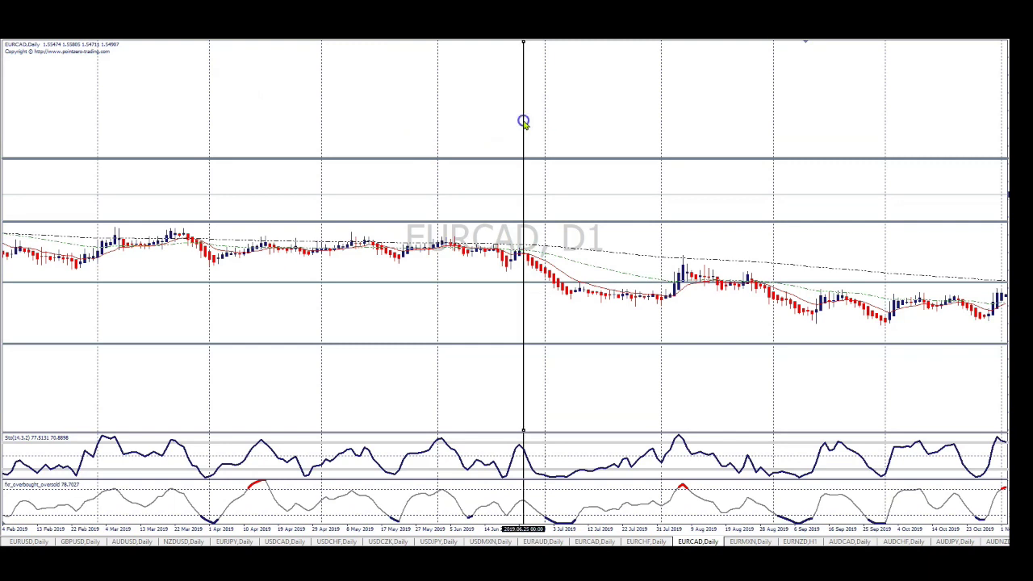
# Nudge the vertical line onto a late-June 2019 bar and add two horizontal lines through those candles
pyautogui.moveTo(524, 121); pyautogui.dragTo(522, 122)
pyautogui.moveTo(526, 121); pyautogui.dragTo(528, 121)
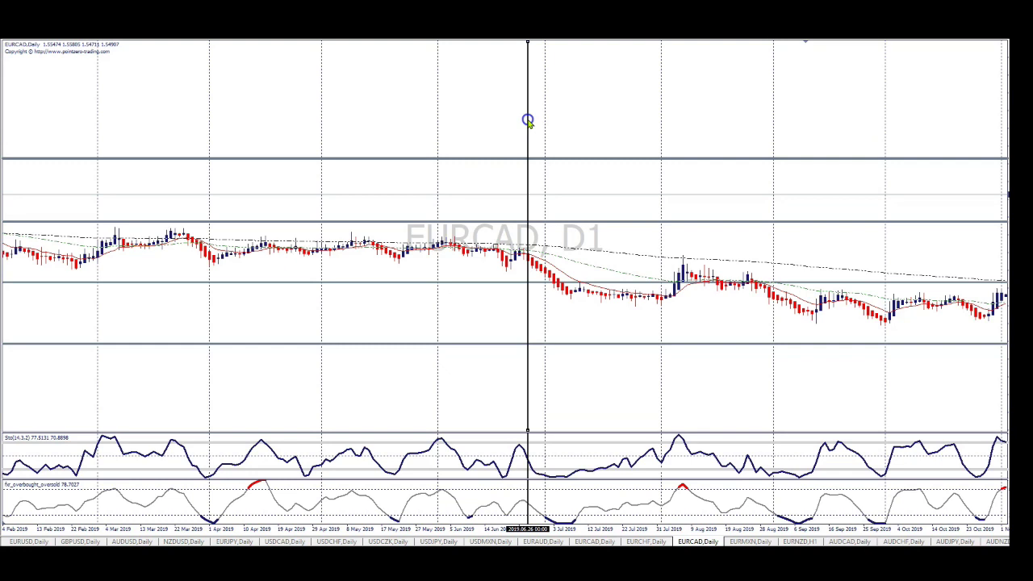
pyautogui.moveTo(530, 121); pyautogui.dragTo(531, 121)
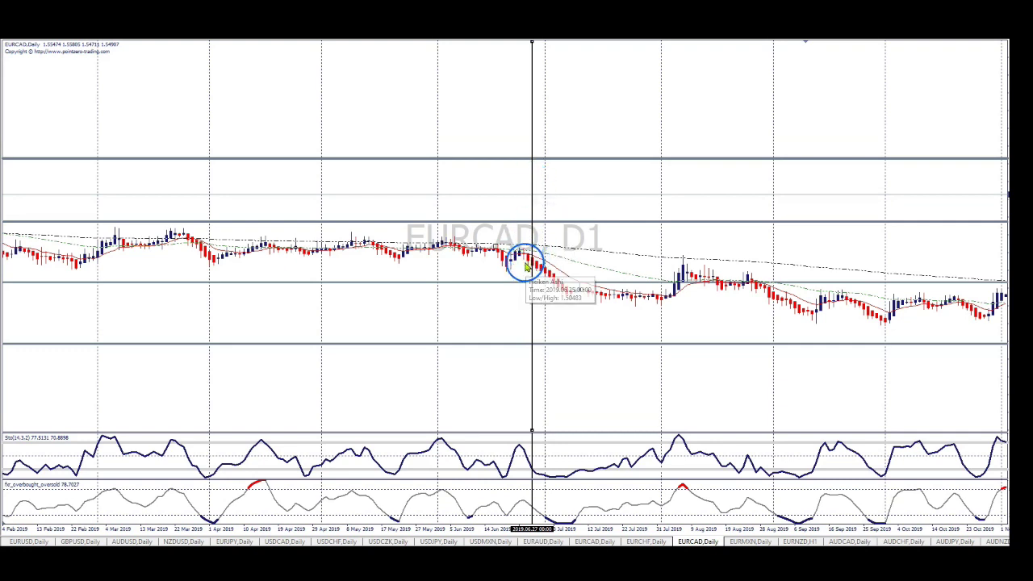
pyautogui.moveTo(530, 213); pyautogui.dragTo(529, 211)
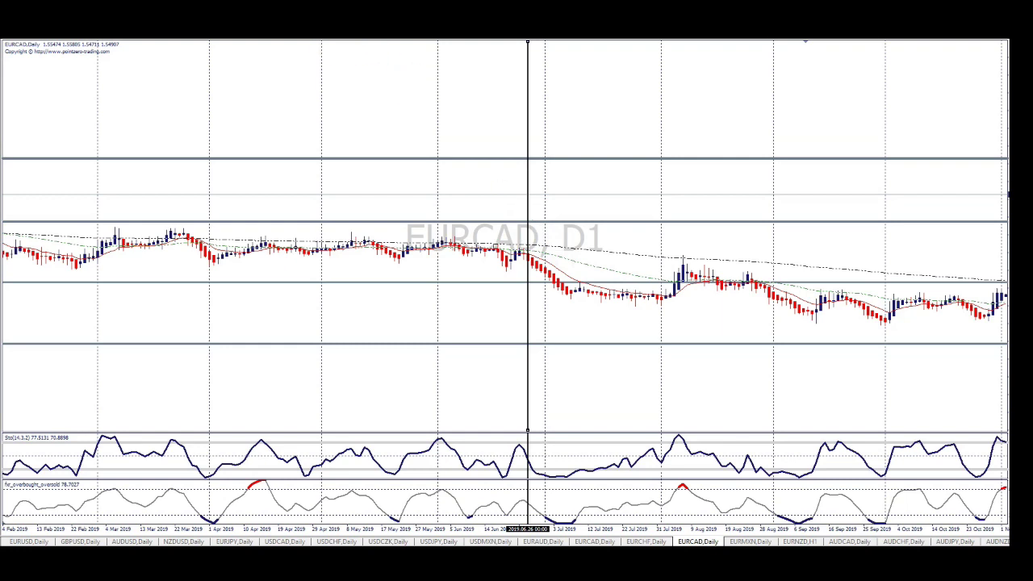
pyautogui.click(531, 264)
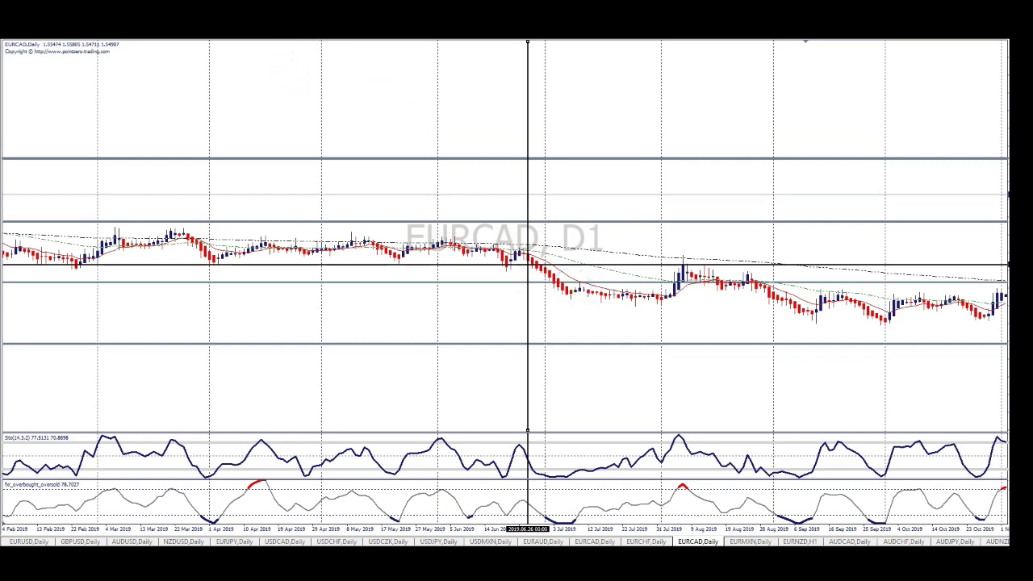
pyautogui.click(530, 248)
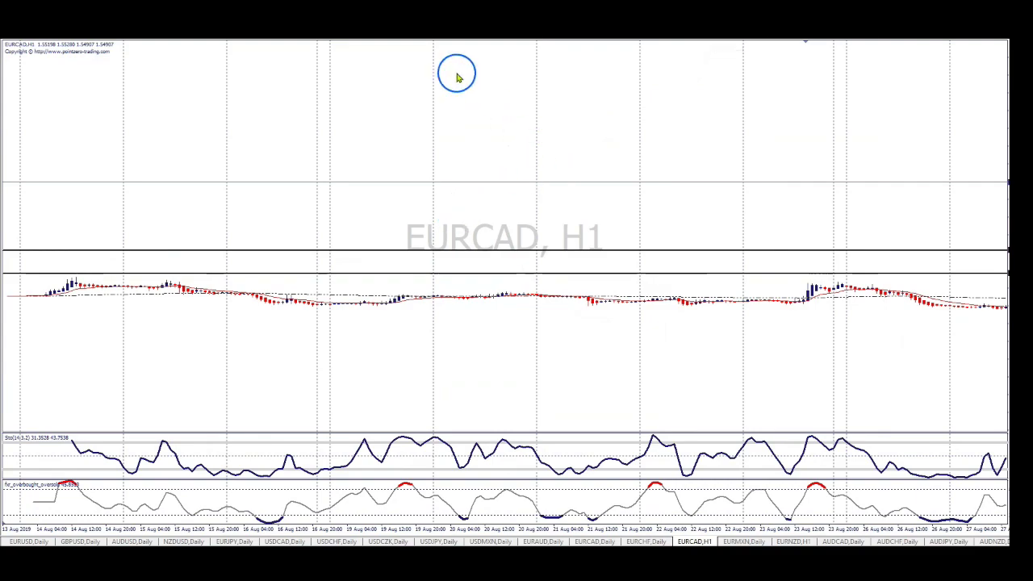
# Scroll the H1 chart back through April–May 2019, zooming out and then back in
pyautogui.scroll(-15, 523, 185)
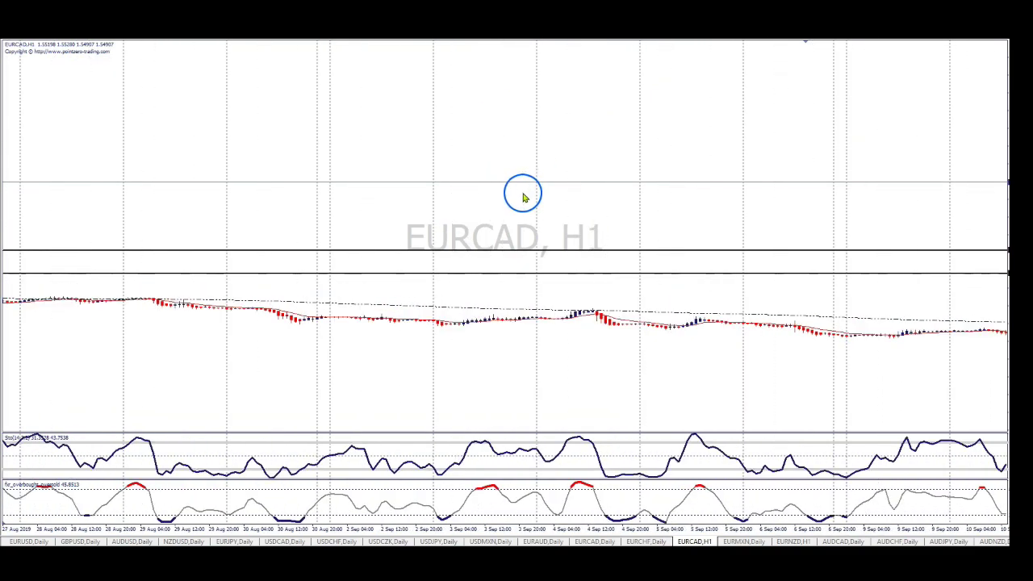
pyautogui.scroll(-15, 523, 210)
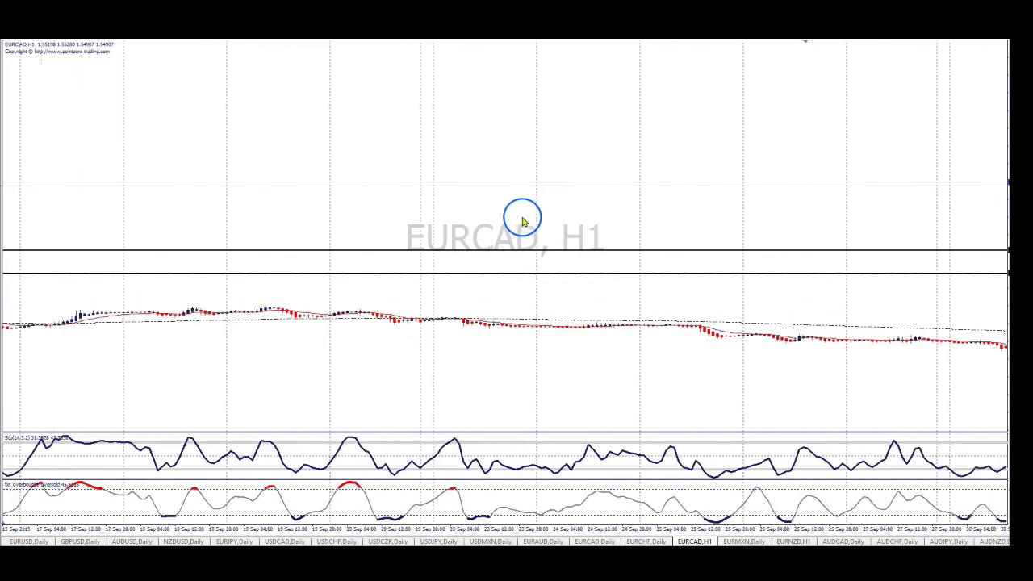
pyautogui.scroll(-15, 519, 223)
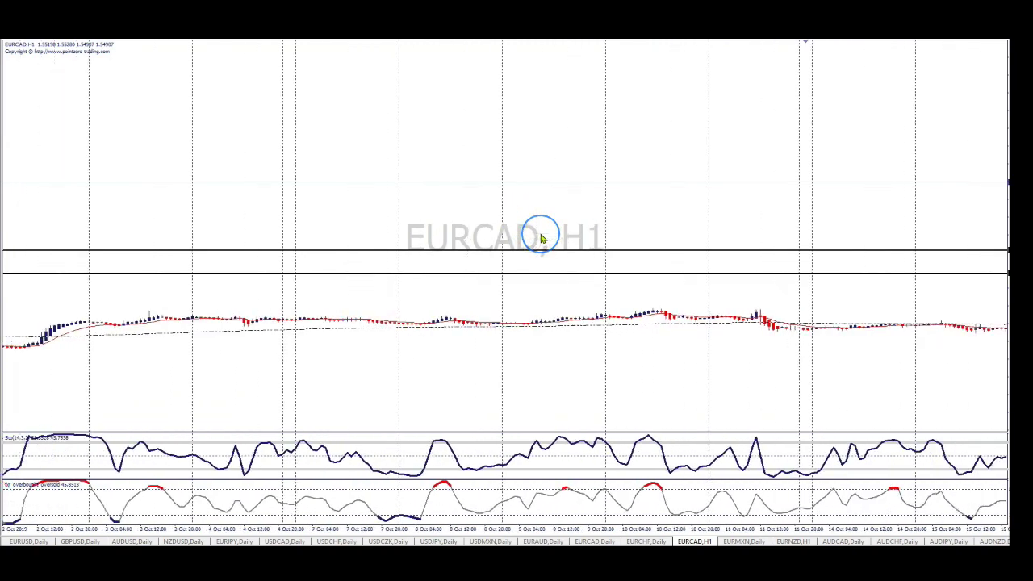
pyautogui.scroll(-15, 540, 237)
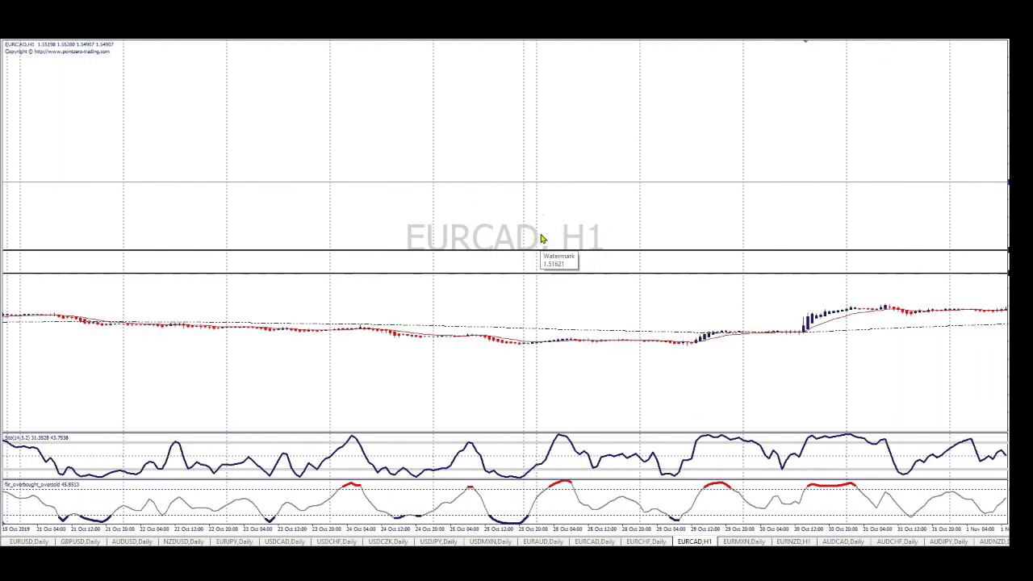
pyautogui.press('-')
pyautogui.press('-')
pyautogui.press('-')
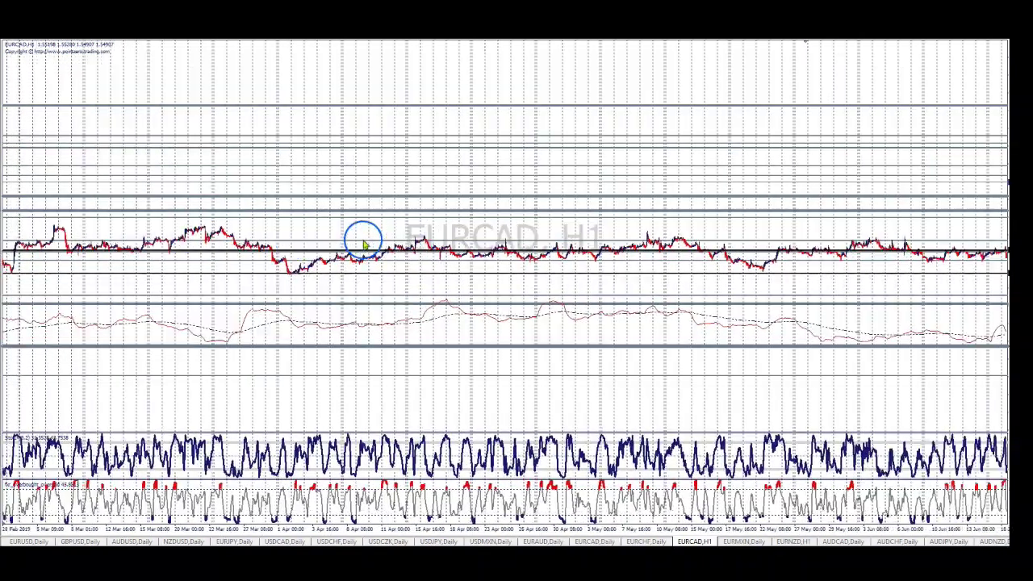
pyautogui.scroll(-3, 592, 204)
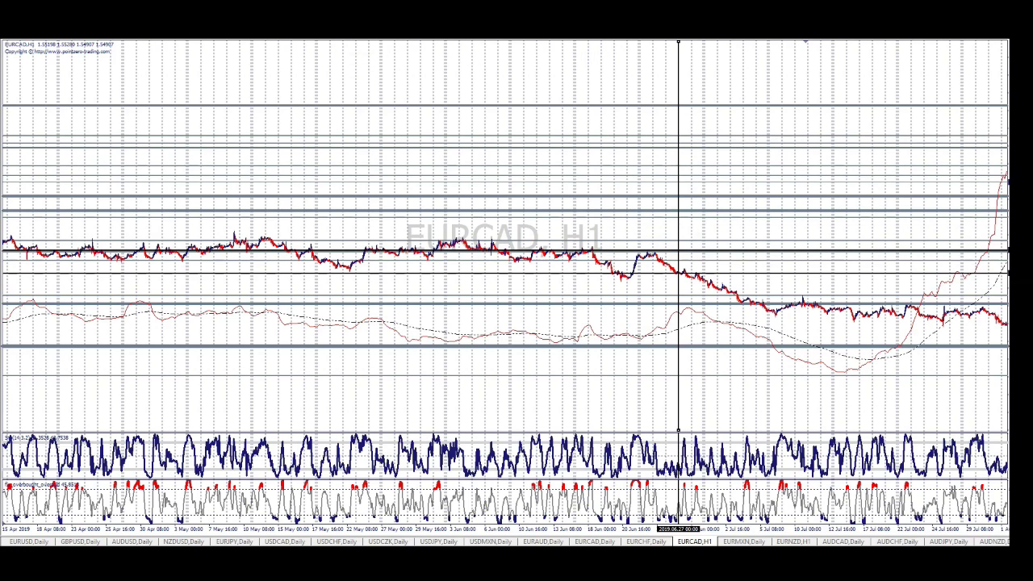
pyautogui.press('+')
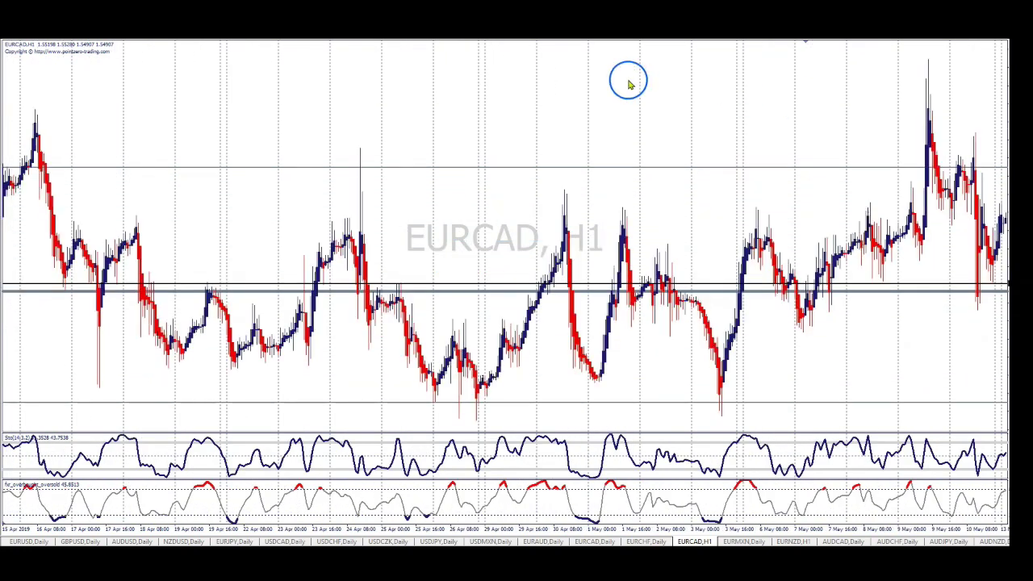
# Scroll the hourly chart to the 20 June–3 July 2019 bars around the vertical date line
pyautogui.scroll(-10, 526, 169)
pyautogui.scroll(-15, 510, 167)
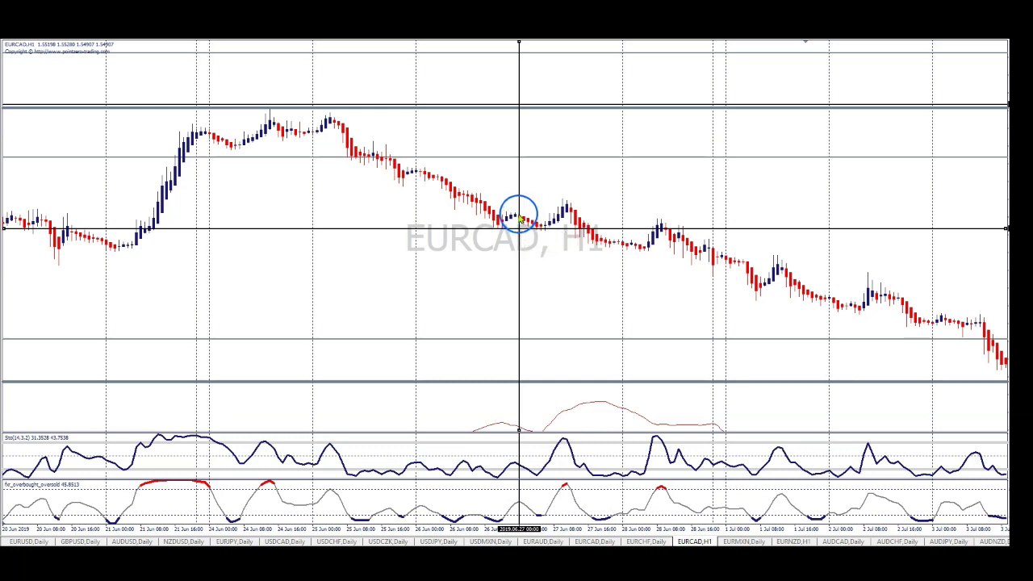
pyautogui.scroll(-1, 567, 159)
# Add a horizontal line on the H1 chart and raise it to the 24–25 June 2019 peak
pyautogui.click(646, 115)
pyautogui.moveTo(646, 115); pyautogui.dragTo(626, 197)
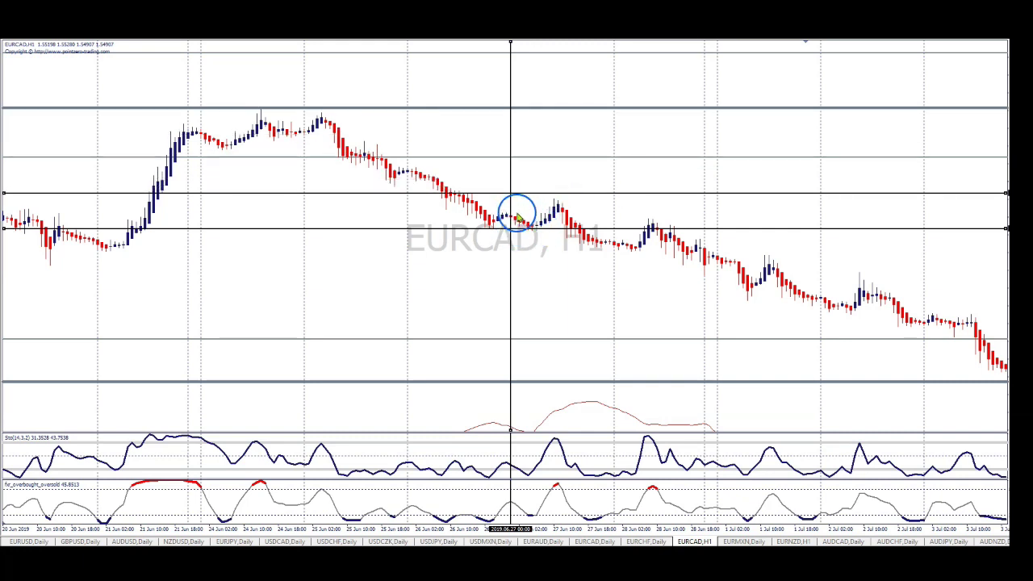
pyautogui.moveTo(556, 206)
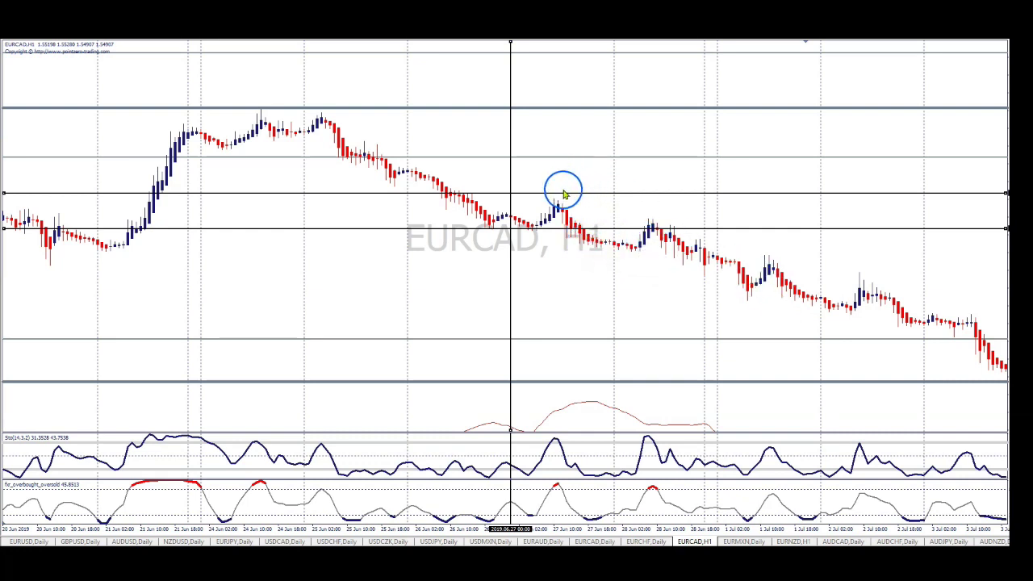
pyautogui.moveTo(561, 195); pyautogui.dragTo(572, 106)
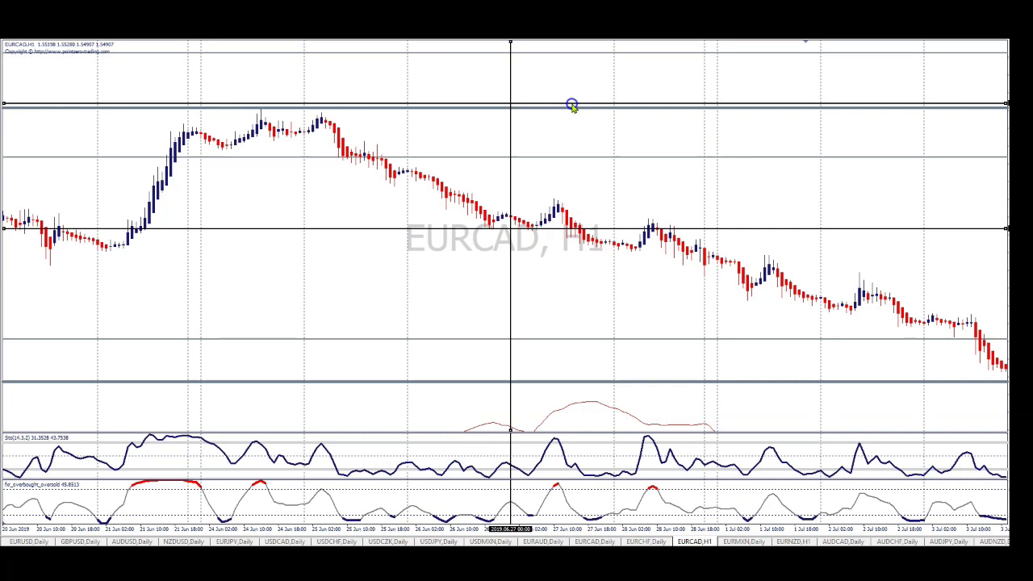
pyautogui.moveTo(334, 139)
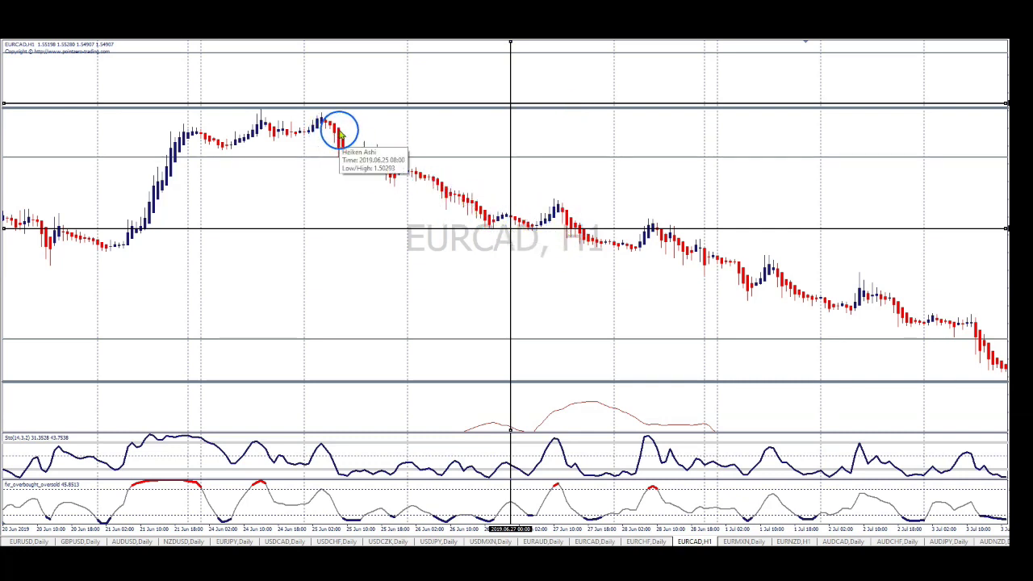
pyautogui.moveTo(334, 120); pyautogui.dragTo(296, 102)
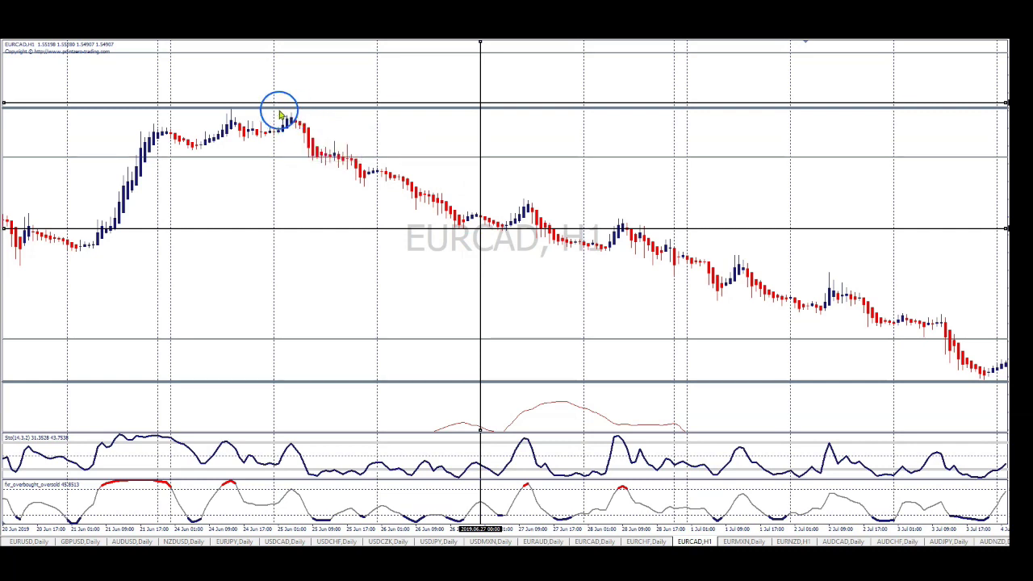
# Draw a rectangle zone over the 21–25 June peak and sketch a green trendline from the 26 June low
pyautogui.moveTo(158, 139); pyautogui.dragTo(336, 113)
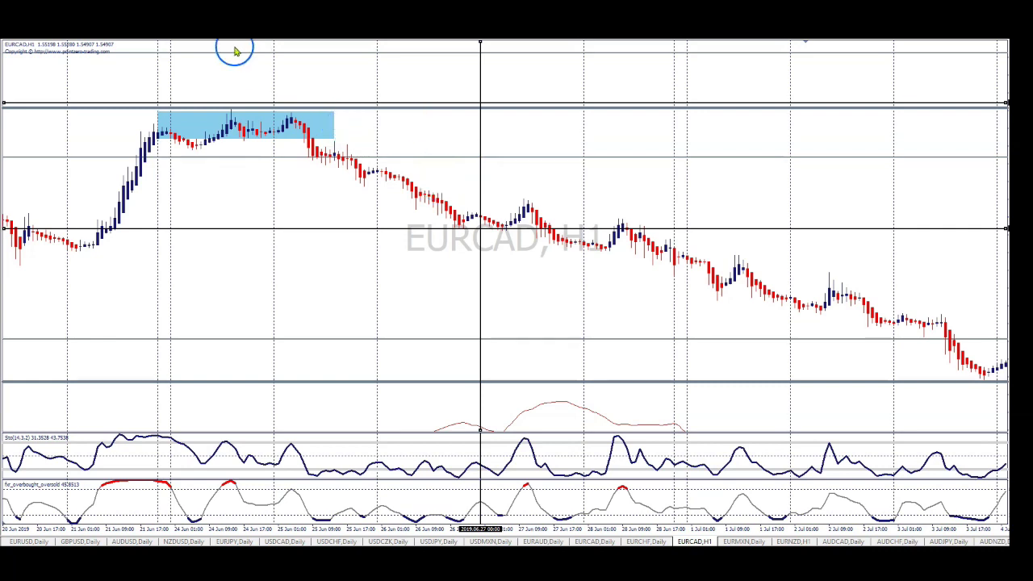
pyautogui.moveTo(498, 219); pyautogui.dragTo(542, 157)
pyautogui.click(576, 210)
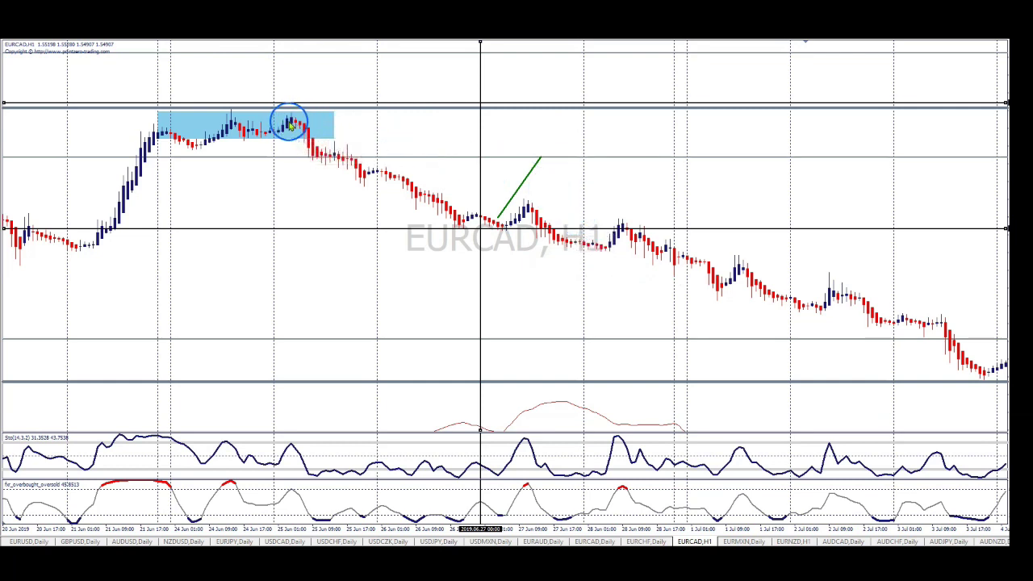
pyautogui.moveTo(428, 196)
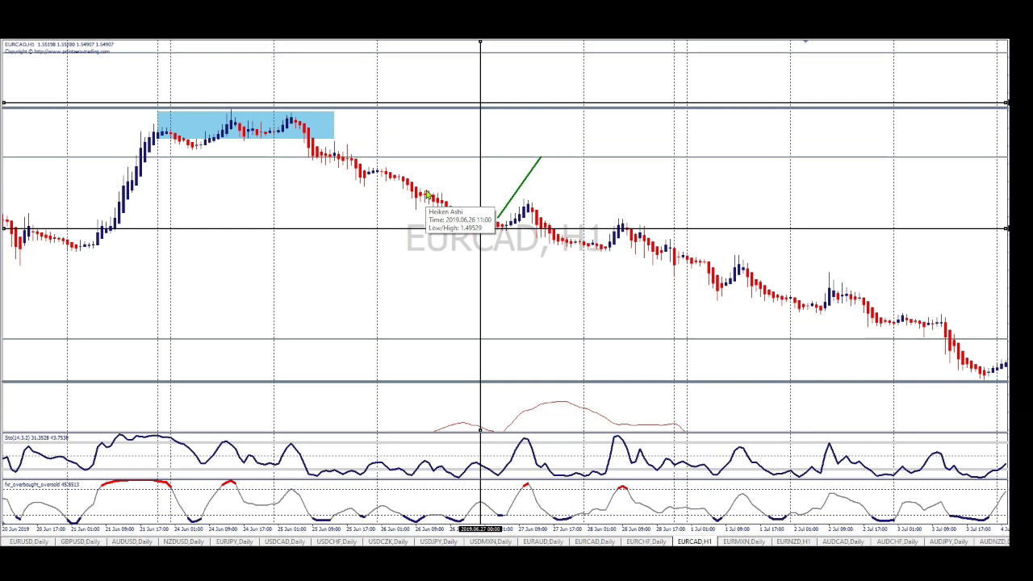
pyautogui.moveTo(565, 165)
pyautogui.mouseDown()
pyautogui.moveTo(590, 172)
pyautogui.moveTo(540, 173)
pyautogui.moveTo(510, 214)
pyautogui.moveTo(554, 154)
pyautogui.moveTo(530, 218)
pyautogui.moveTo(536, 167)
pyautogui.moveTo(545, 162)
pyautogui.moveTo(521, 148)
pyautogui.moveTo(539, 159)
pyautogui.mouseUp()
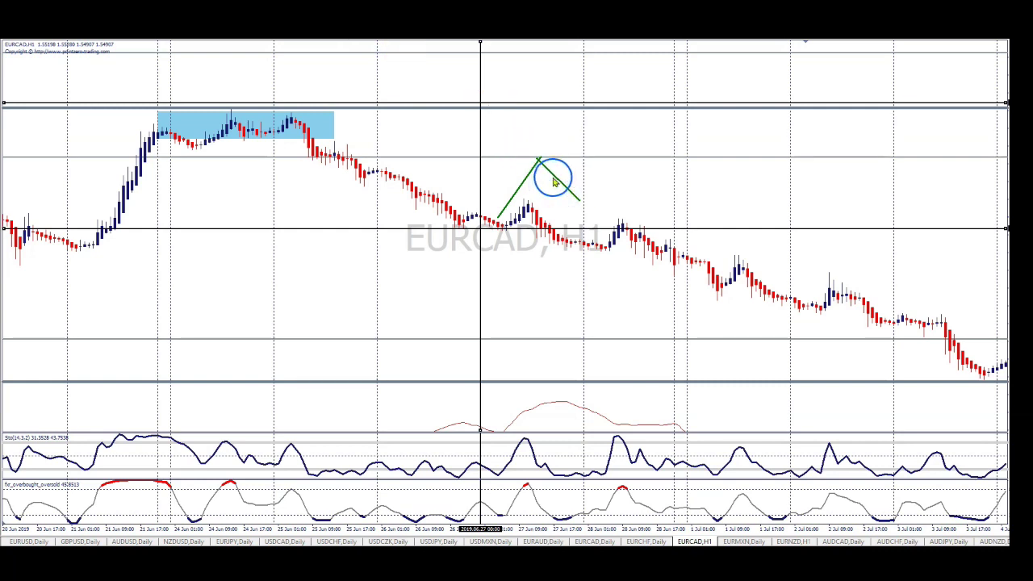
# Delete the green trendlines through their right-click menu
pyautogui.click(526, 176)
pyautogui.rightClick(526, 179)
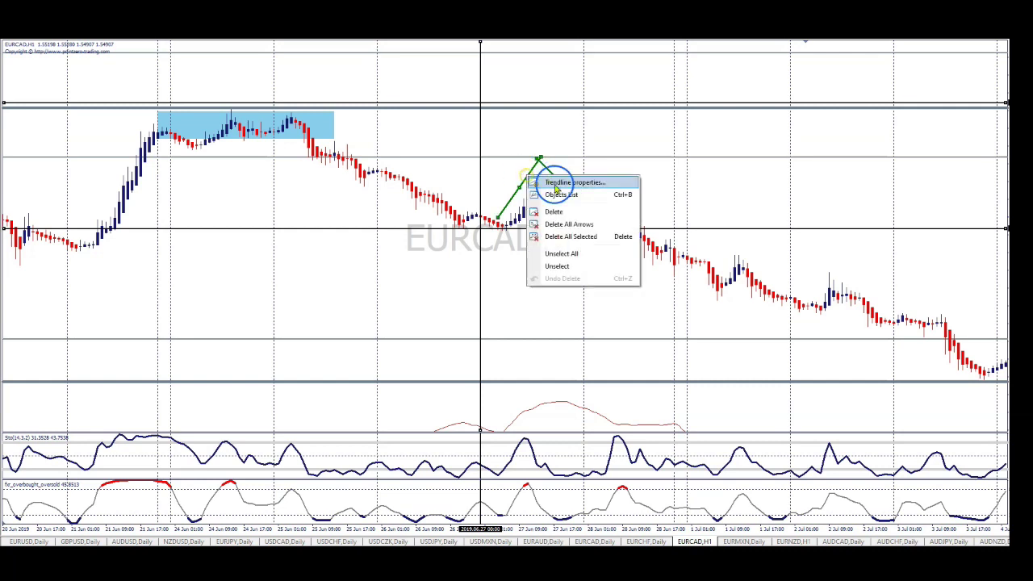
pyautogui.click(482, 132)
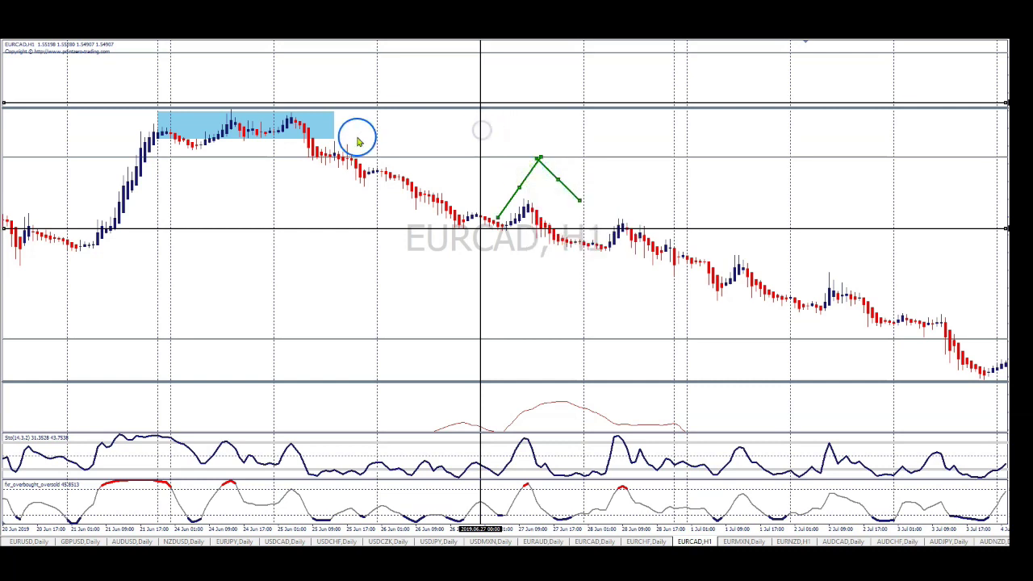
pyautogui.rightClick(540, 165)
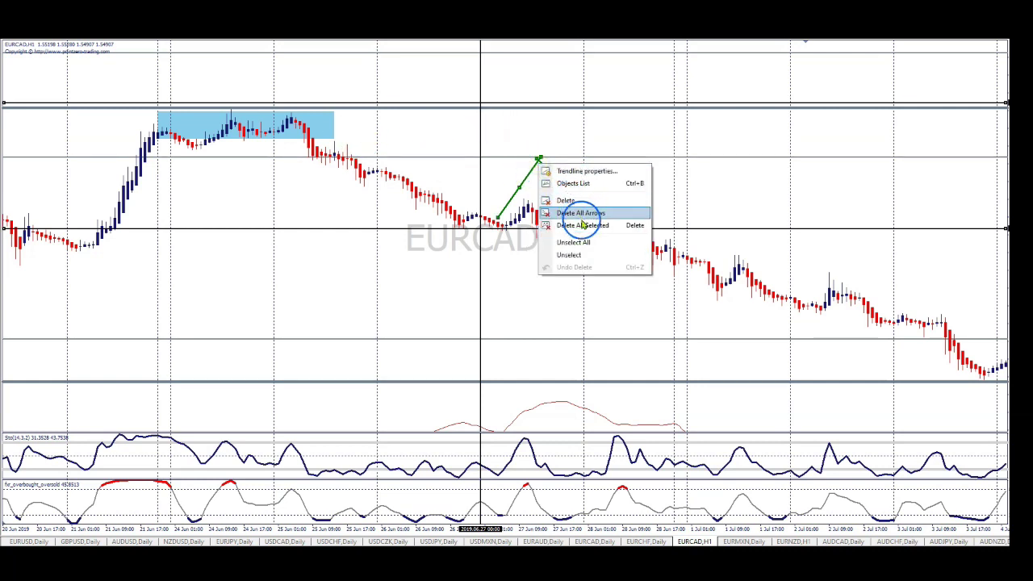
pyautogui.click(554, 223)
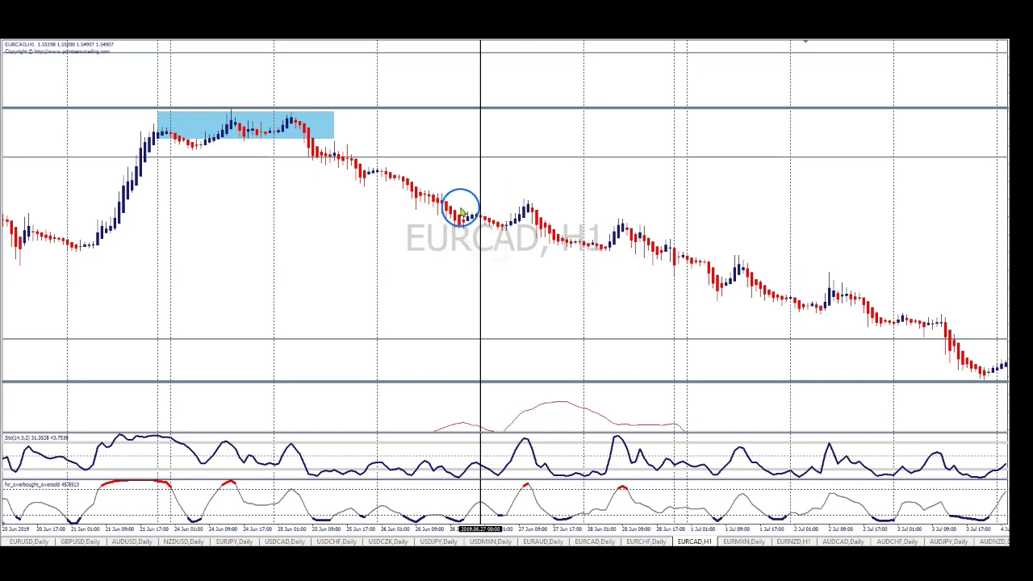
pyautogui.moveTo(478, 217)
pyautogui.doubleClick(353, 103)
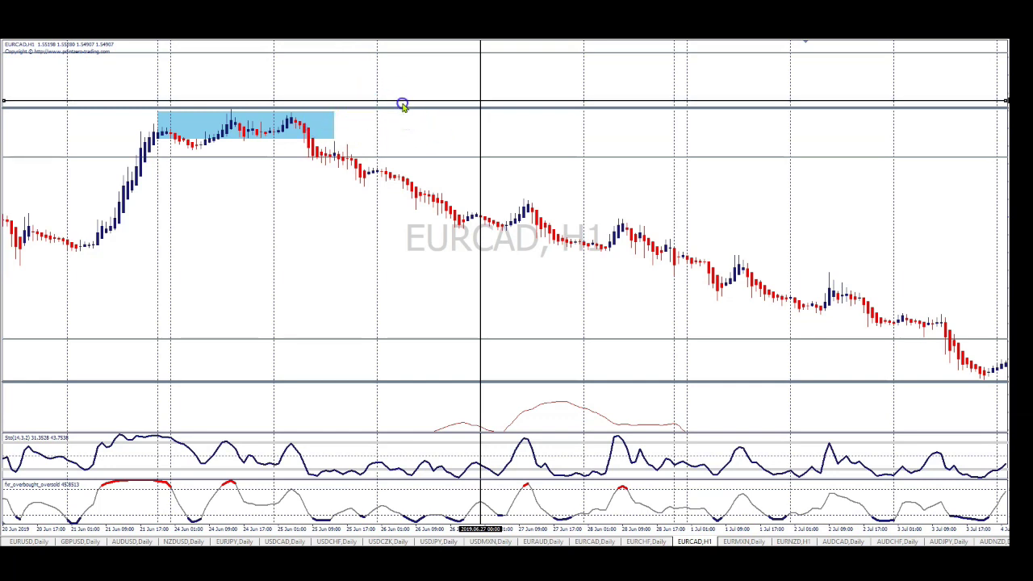
pyautogui.moveTo(323, 120); pyautogui.dragTo(305, 129)
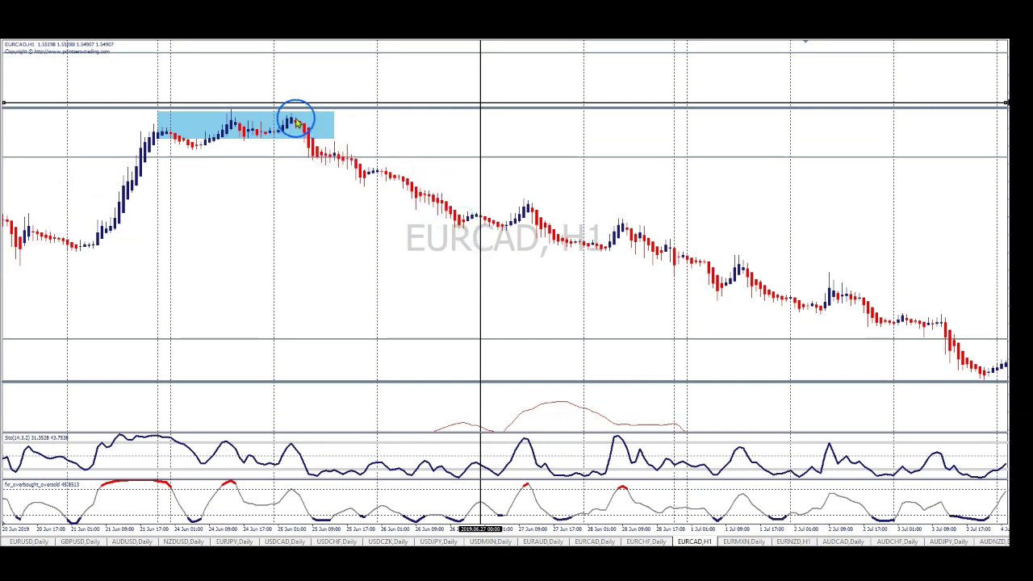
pyautogui.click(300, 77)
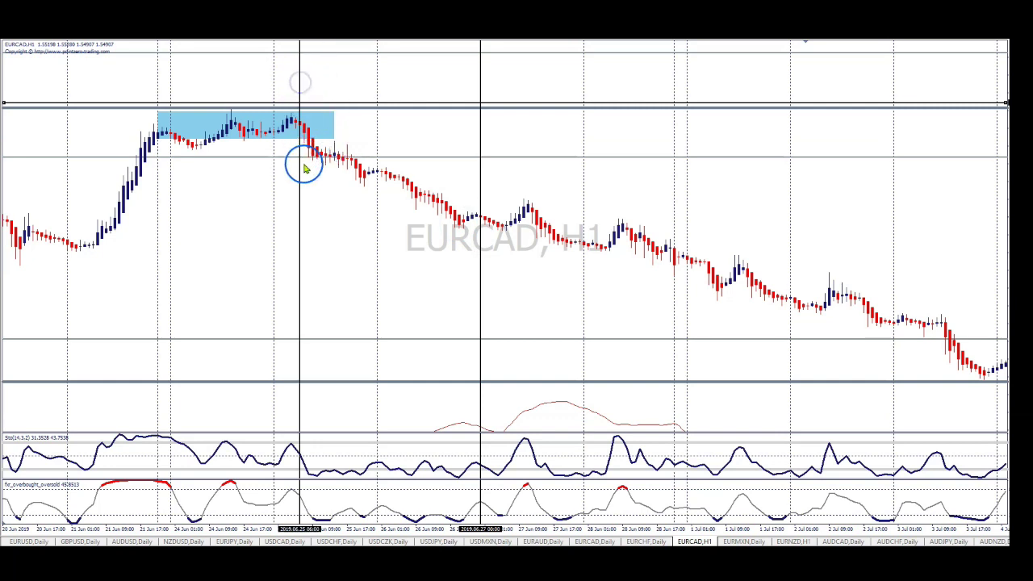
pyautogui.moveTo(299, 185); pyautogui.dragTo(420, 224)
pyautogui.press('Delete')
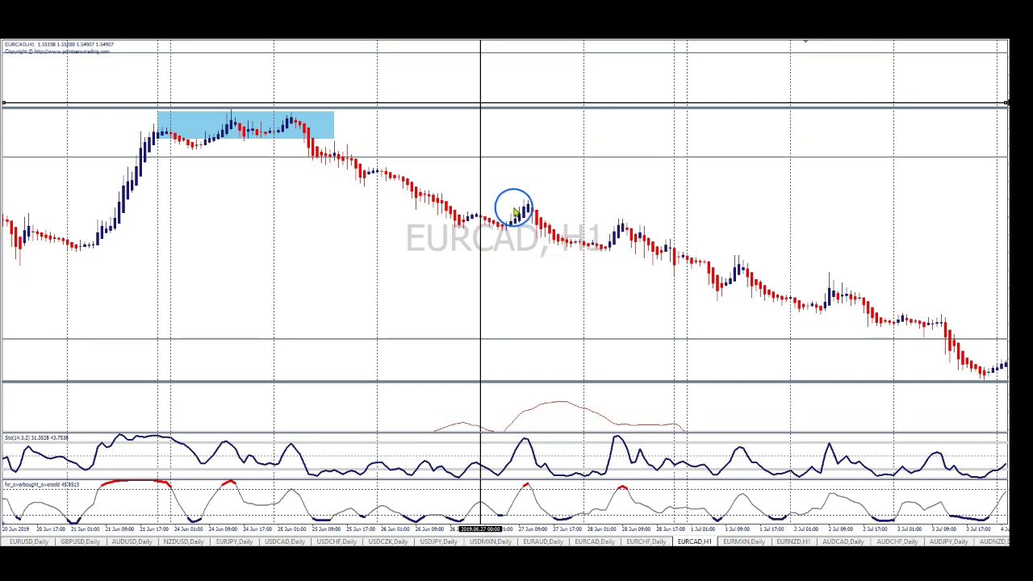
pyautogui.moveTo(482, 220); pyautogui.dragTo(818, 329)
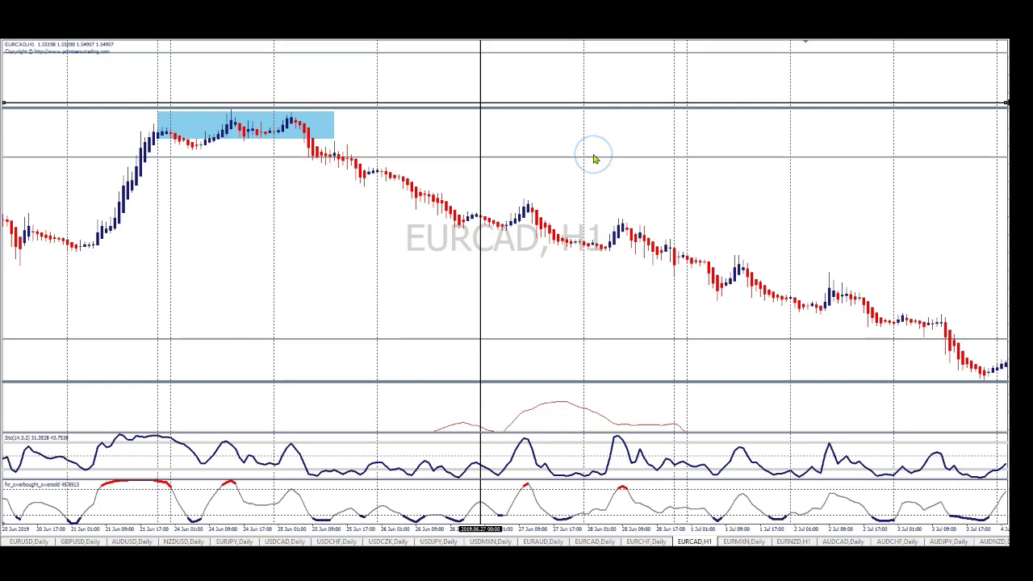
pyautogui.moveTo(594, 159)
pyautogui.mouseDown()
pyautogui.moveTo(598, 173)
pyautogui.moveTo(562, 180)
pyautogui.moveTo(581, 177)
pyautogui.moveTo(573, 190)
pyautogui.mouseUp()
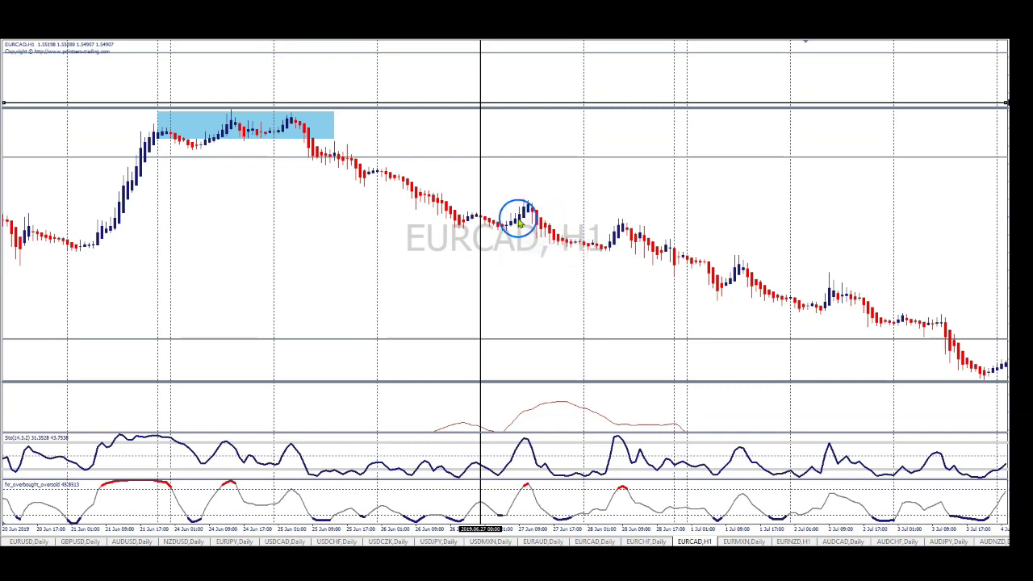
pyautogui.hscroll(-3, 498, 283)
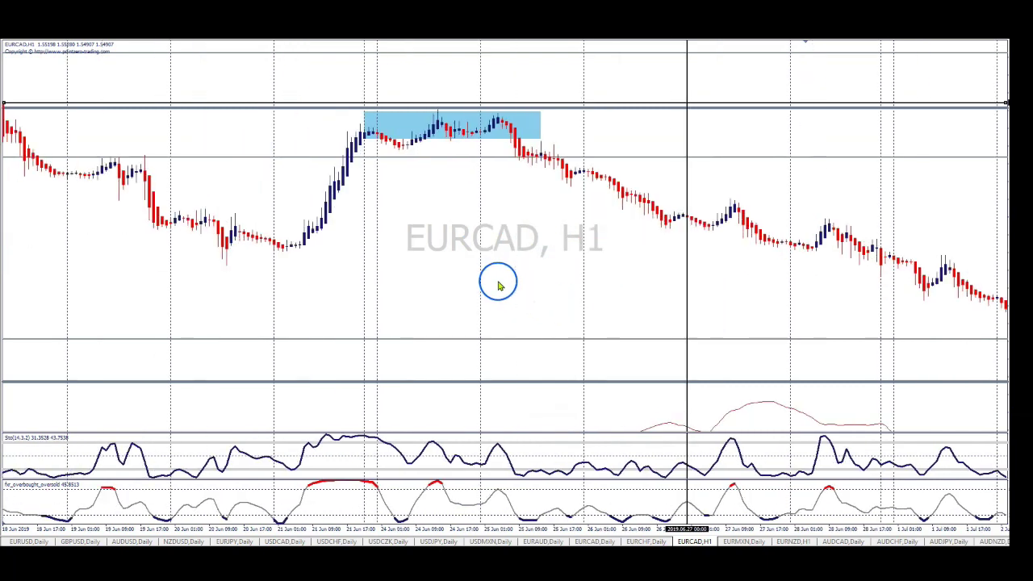
pyautogui.hscroll(4, 498, 284)
pyautogui.hscroll(3, 396, 237)
pyautogui.hscroll(-8, 411, 238)
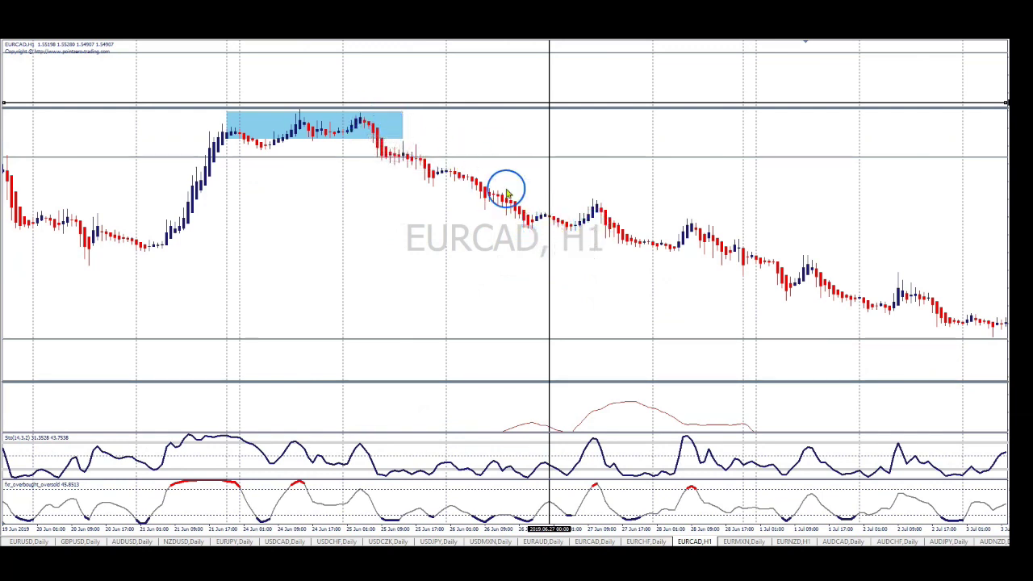
pyautogui.middleClick(378, 105)
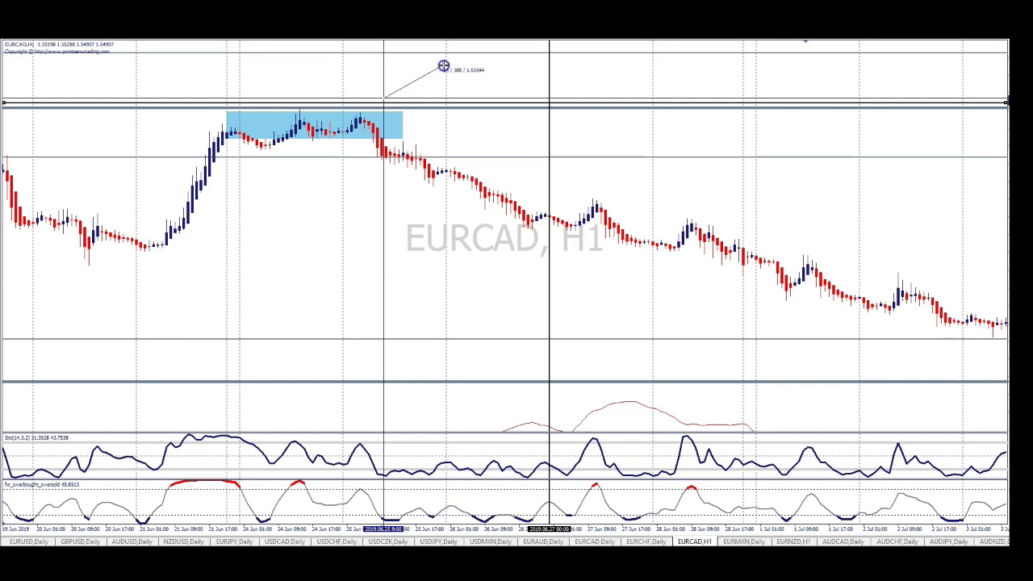
pyautogui.moveTo(443, 66); pyautogui.dragTo(429, 115)
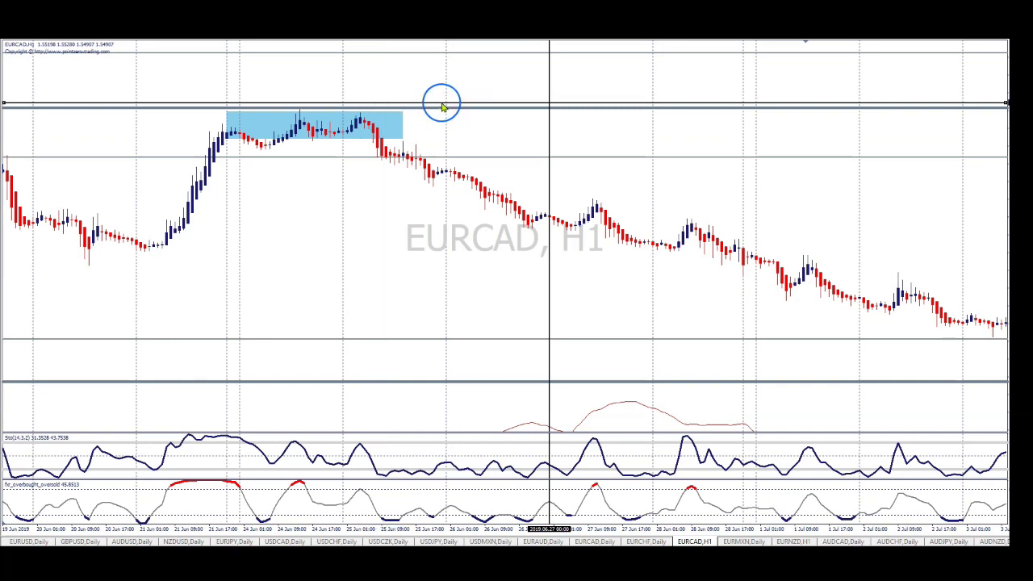
pyautogui.click(381, 113)
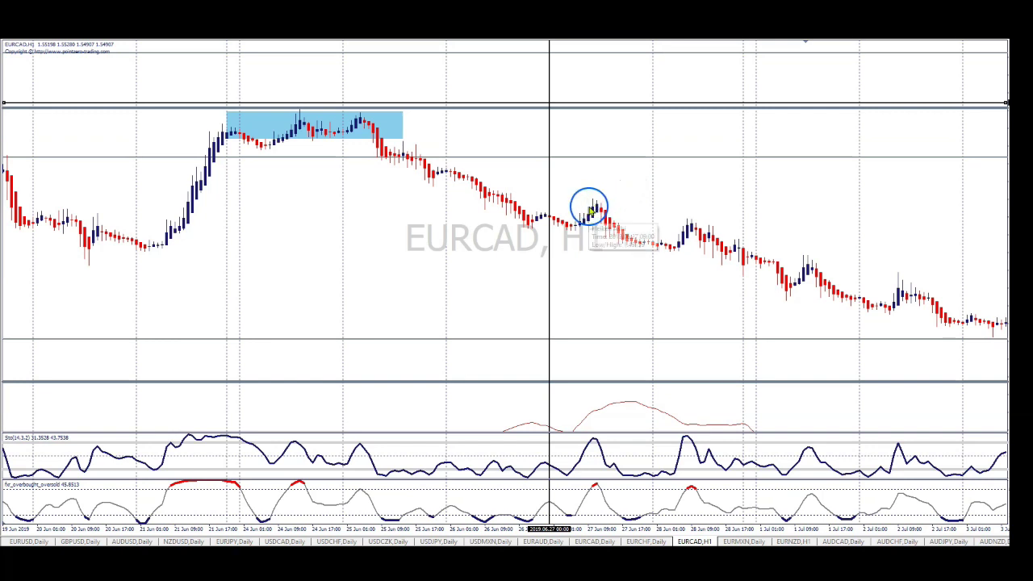
pyautogui.moveTo(593, 210)
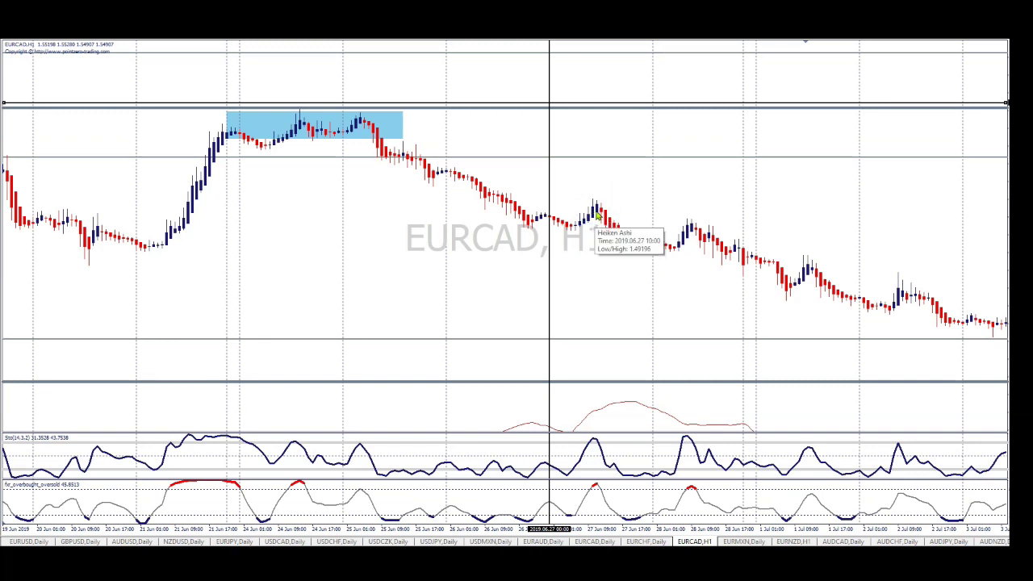
pyautogui.click(606, 219)
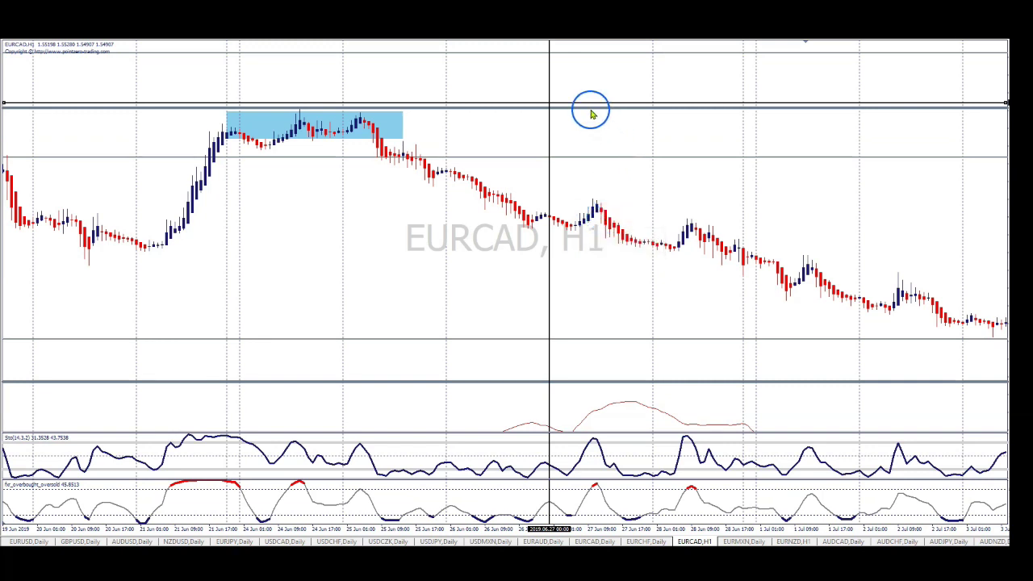
pyautogui.moveTo(591, 111); pyautogui.dragTo(589, 114)
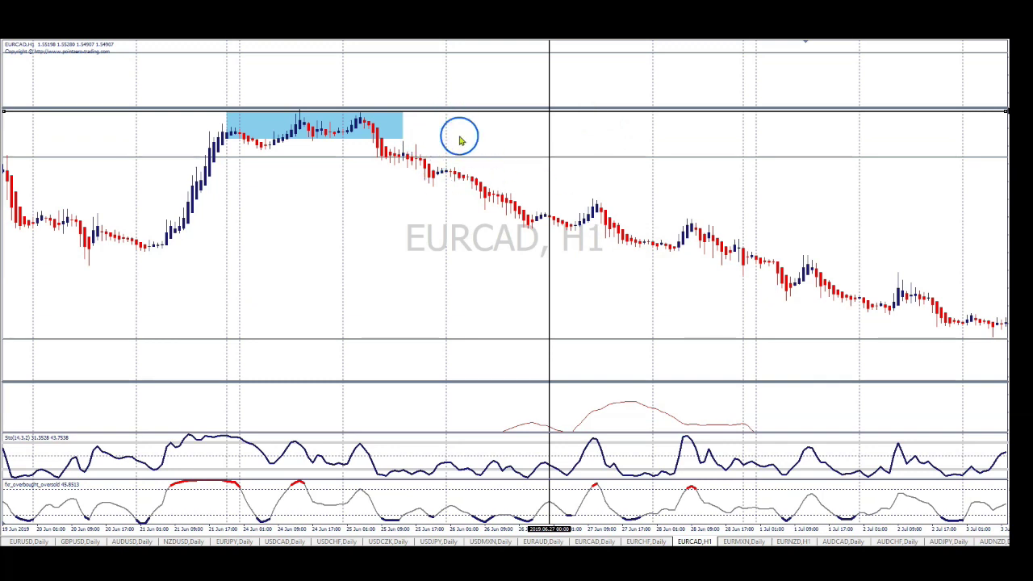
pyautogui.moveTo(463, 113); pyautogui.dragTo(462, 105)
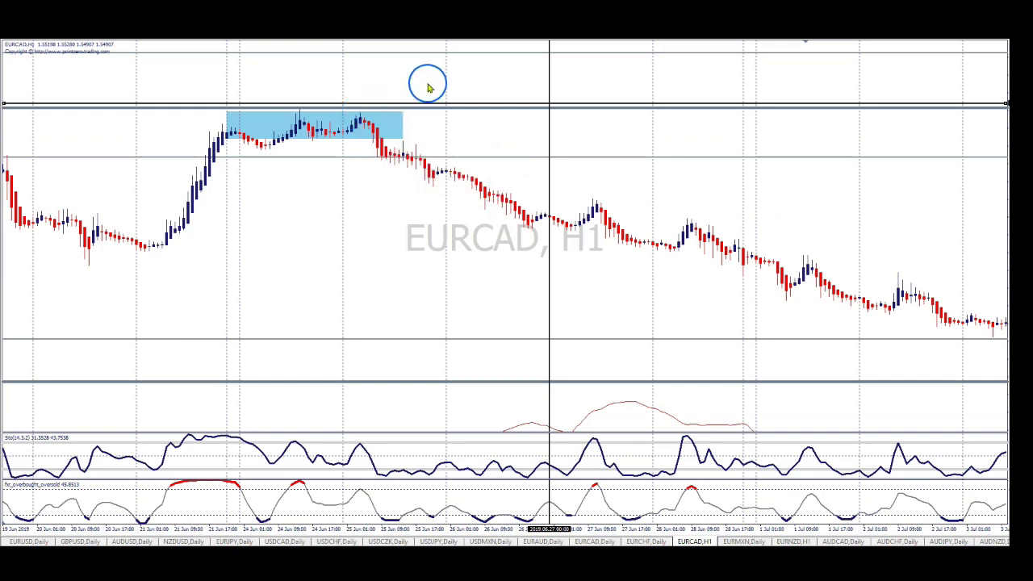
# Delete the blue rectangle zone over the late-June peak
pyautogui.moveTo(611, 177); pyautogui.dragTo(556, 191)
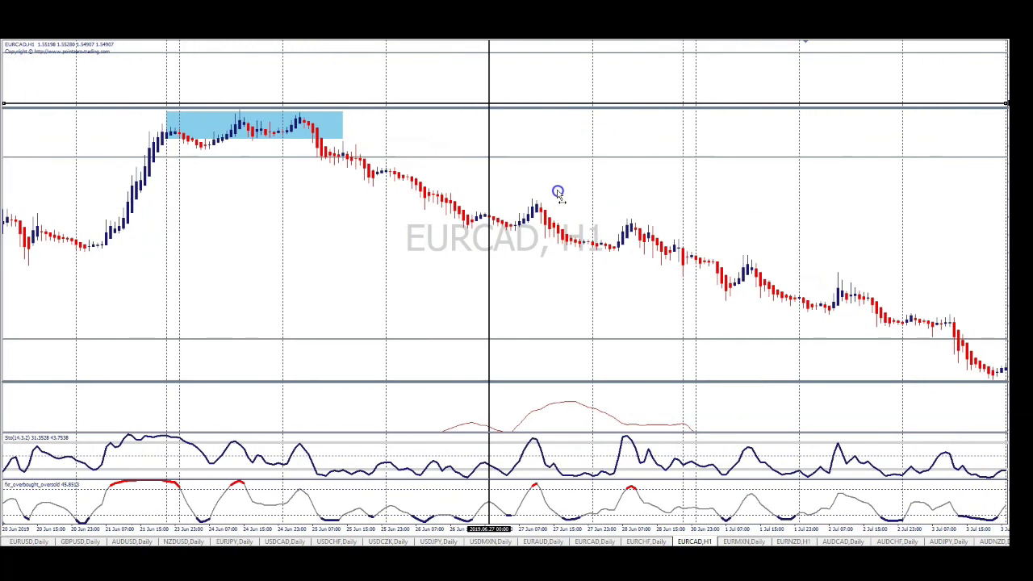
pyautogui.rightClick(338, 145)
pyautogui.click(363, 172)
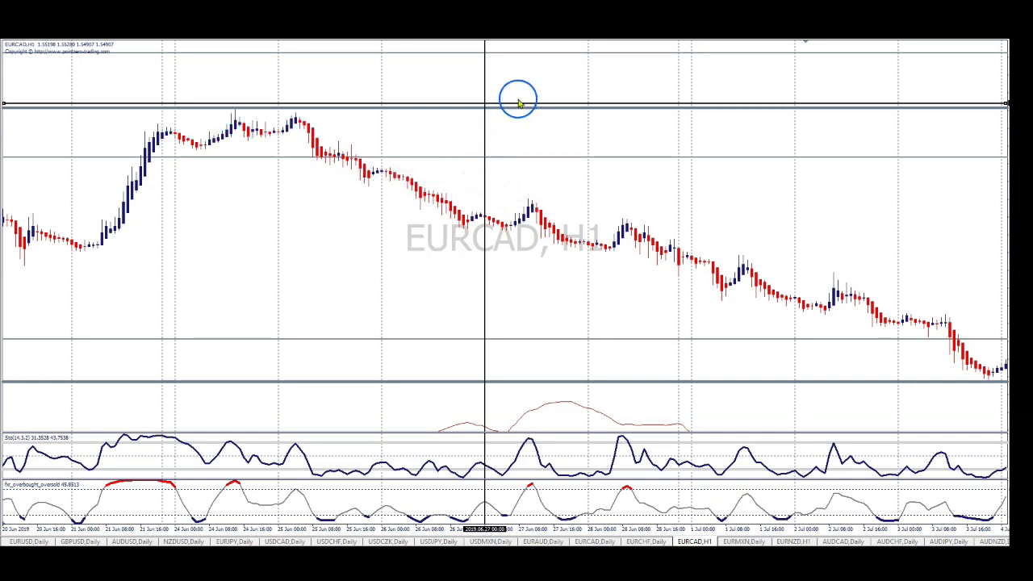
# Delete the vertical date line near 26–27 June, leaving only the horizontal levels
pyautogui.rightClick(489, 94)
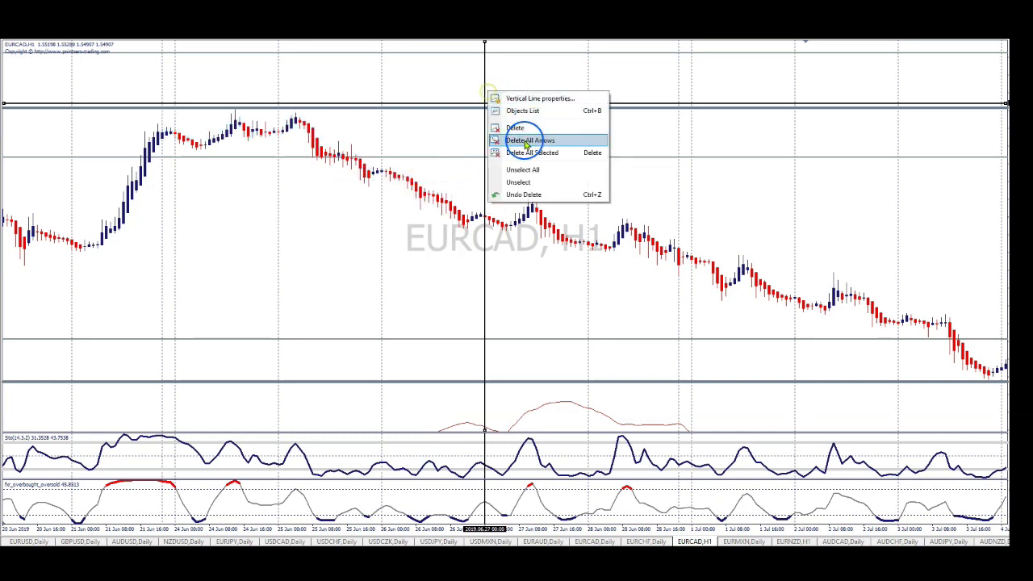
pyautogui.click(527, 152)
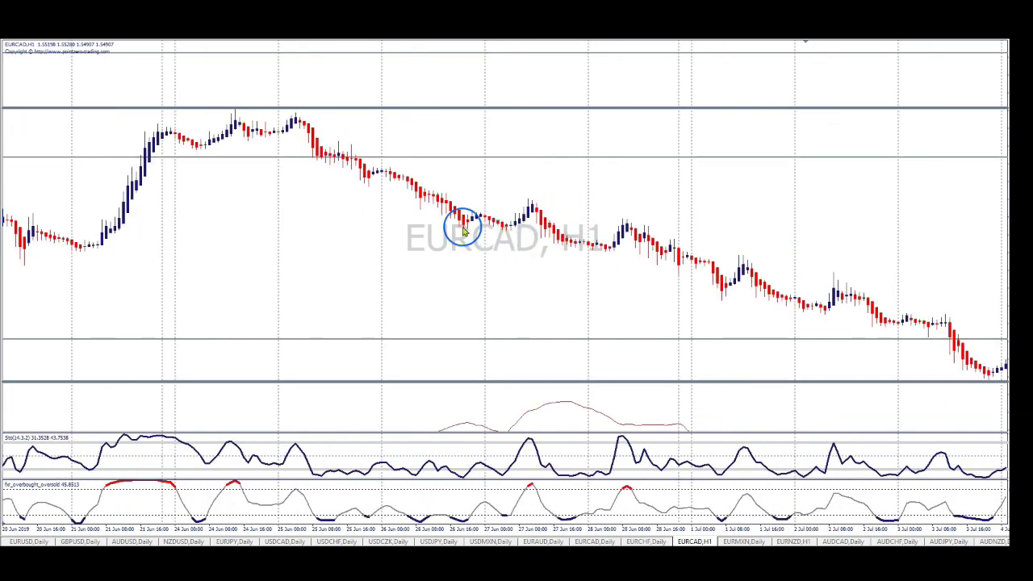
pyautogui.scroll(3, 427, 202)
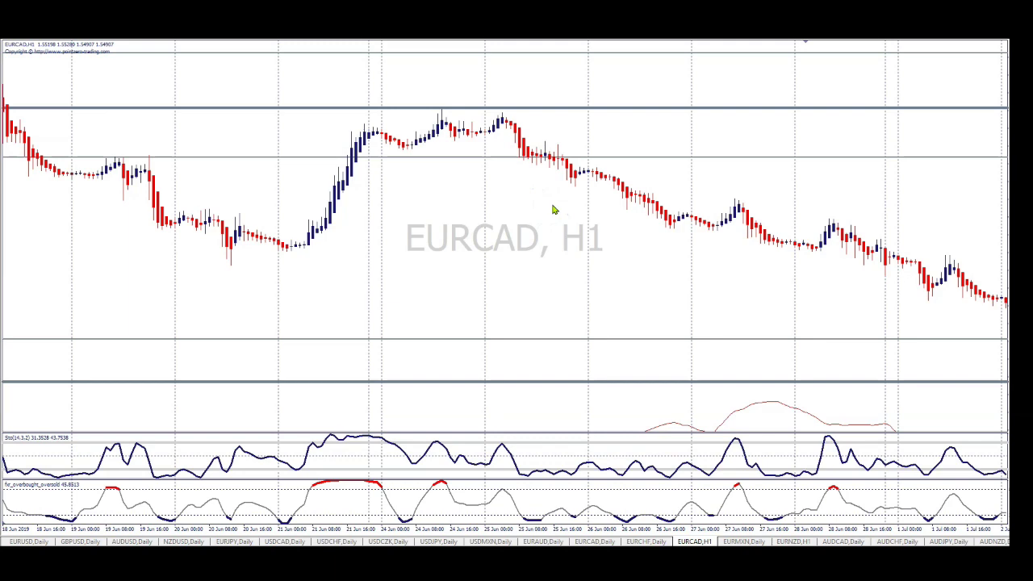
pyautogui.scroll(-2, 538, 254)
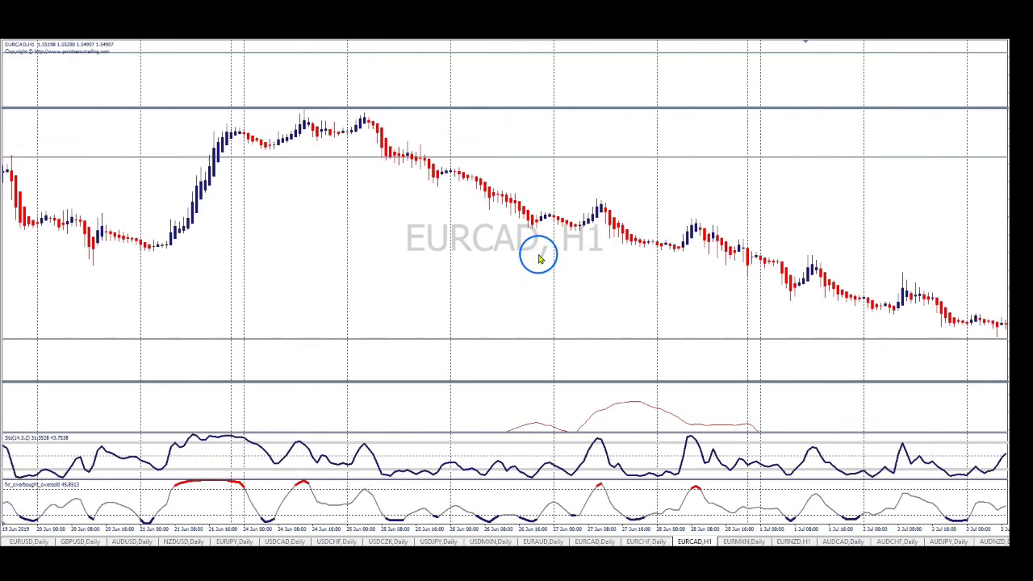
pyautogui.scroll(3, 522, 255)
pyautogui.scroll(-2, 517, 250)
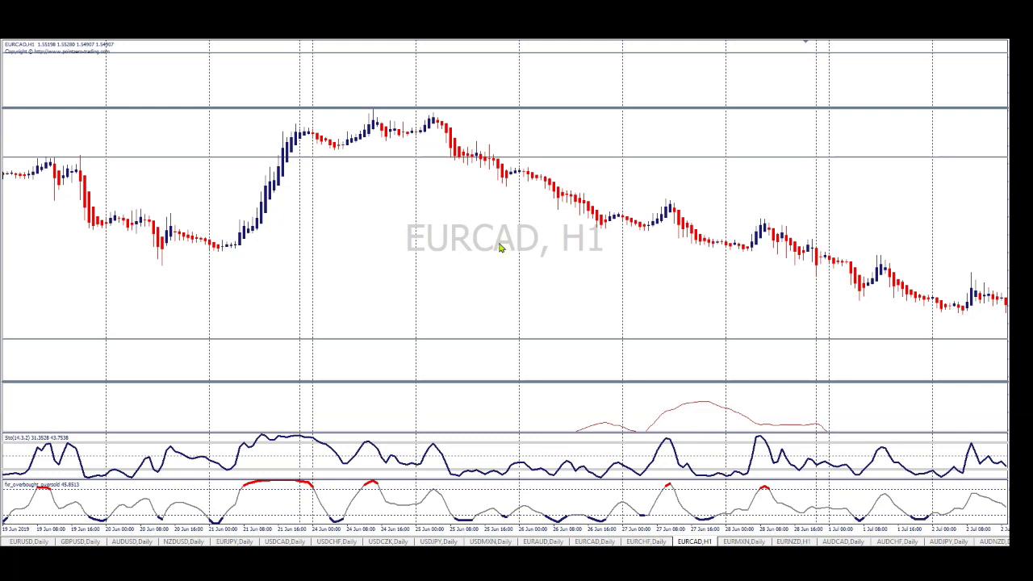
pyautogui.moveTo(505, 108); pyautogui.dragTo(454, 234)
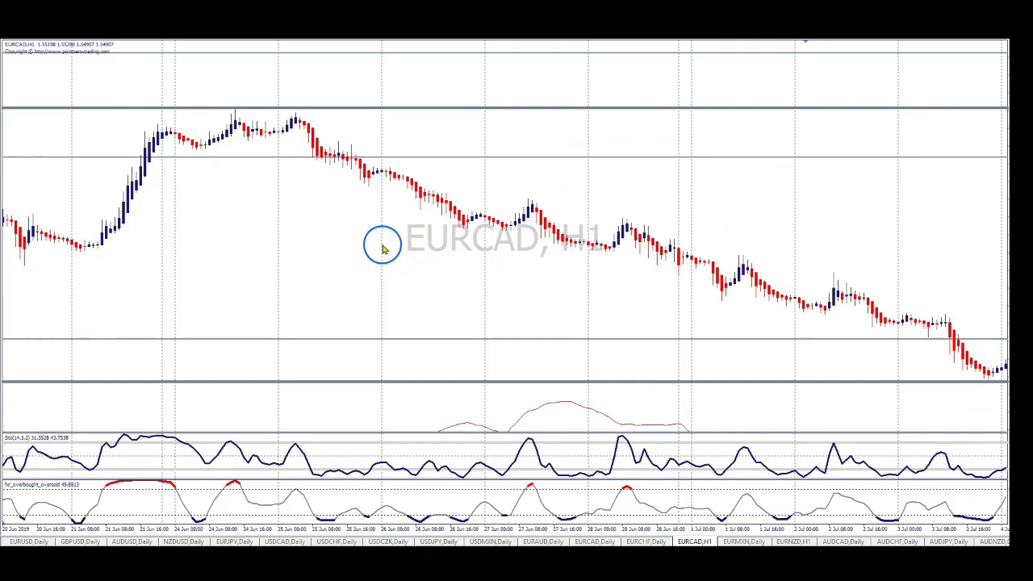
pyautogui.press('Left')
pyautogui.press('Left')
pyautogui.press('Left')
pyautogui.press('Left')
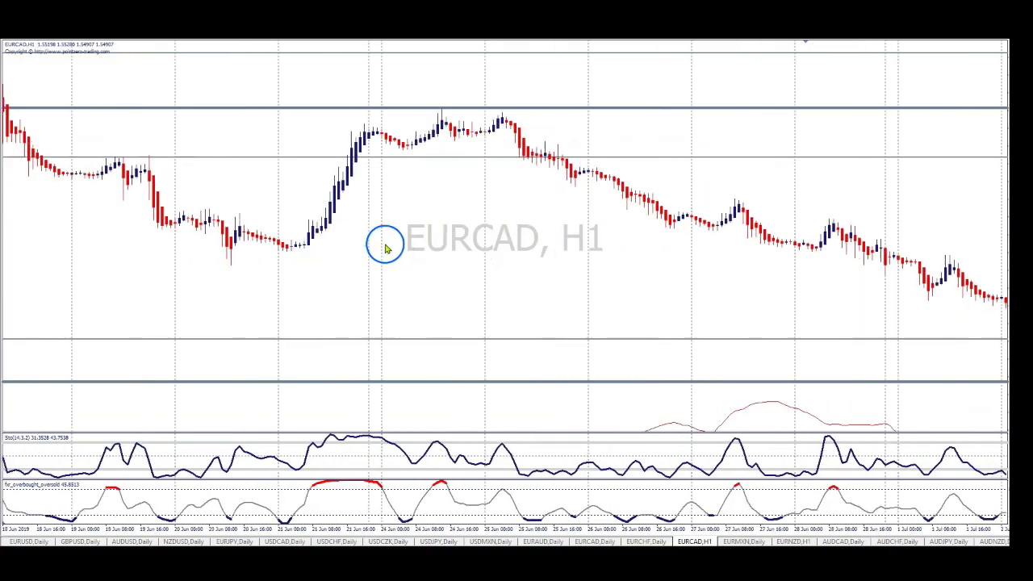
pyautogui.press('Right')
pyautogui.press('Right')
pyautogui.press('Right')
pyautogui.press('Right')
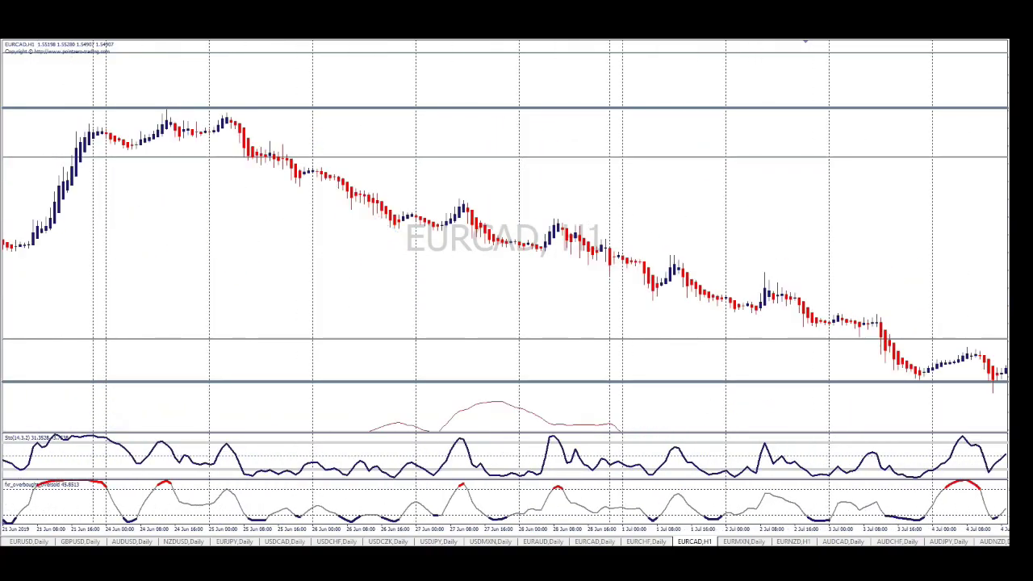